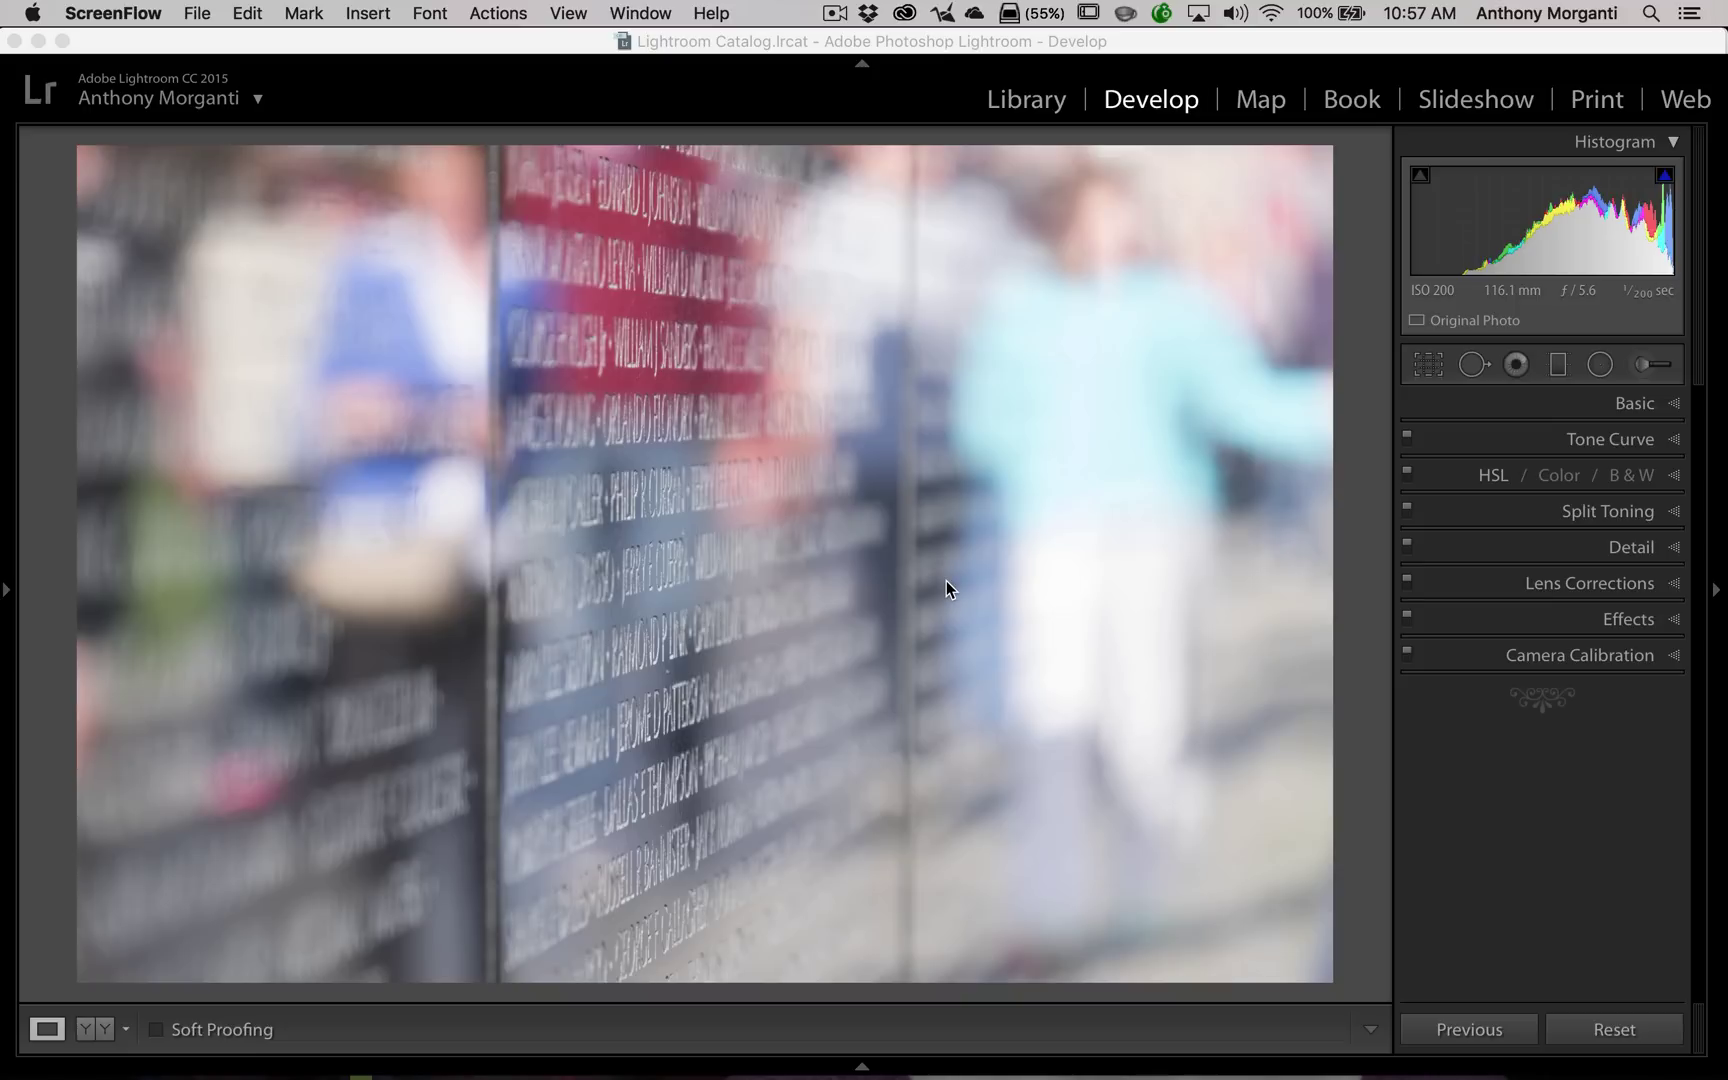
Expand the Basic panel, then collapse it so every Develop panel is closed.
click(1638, 402)
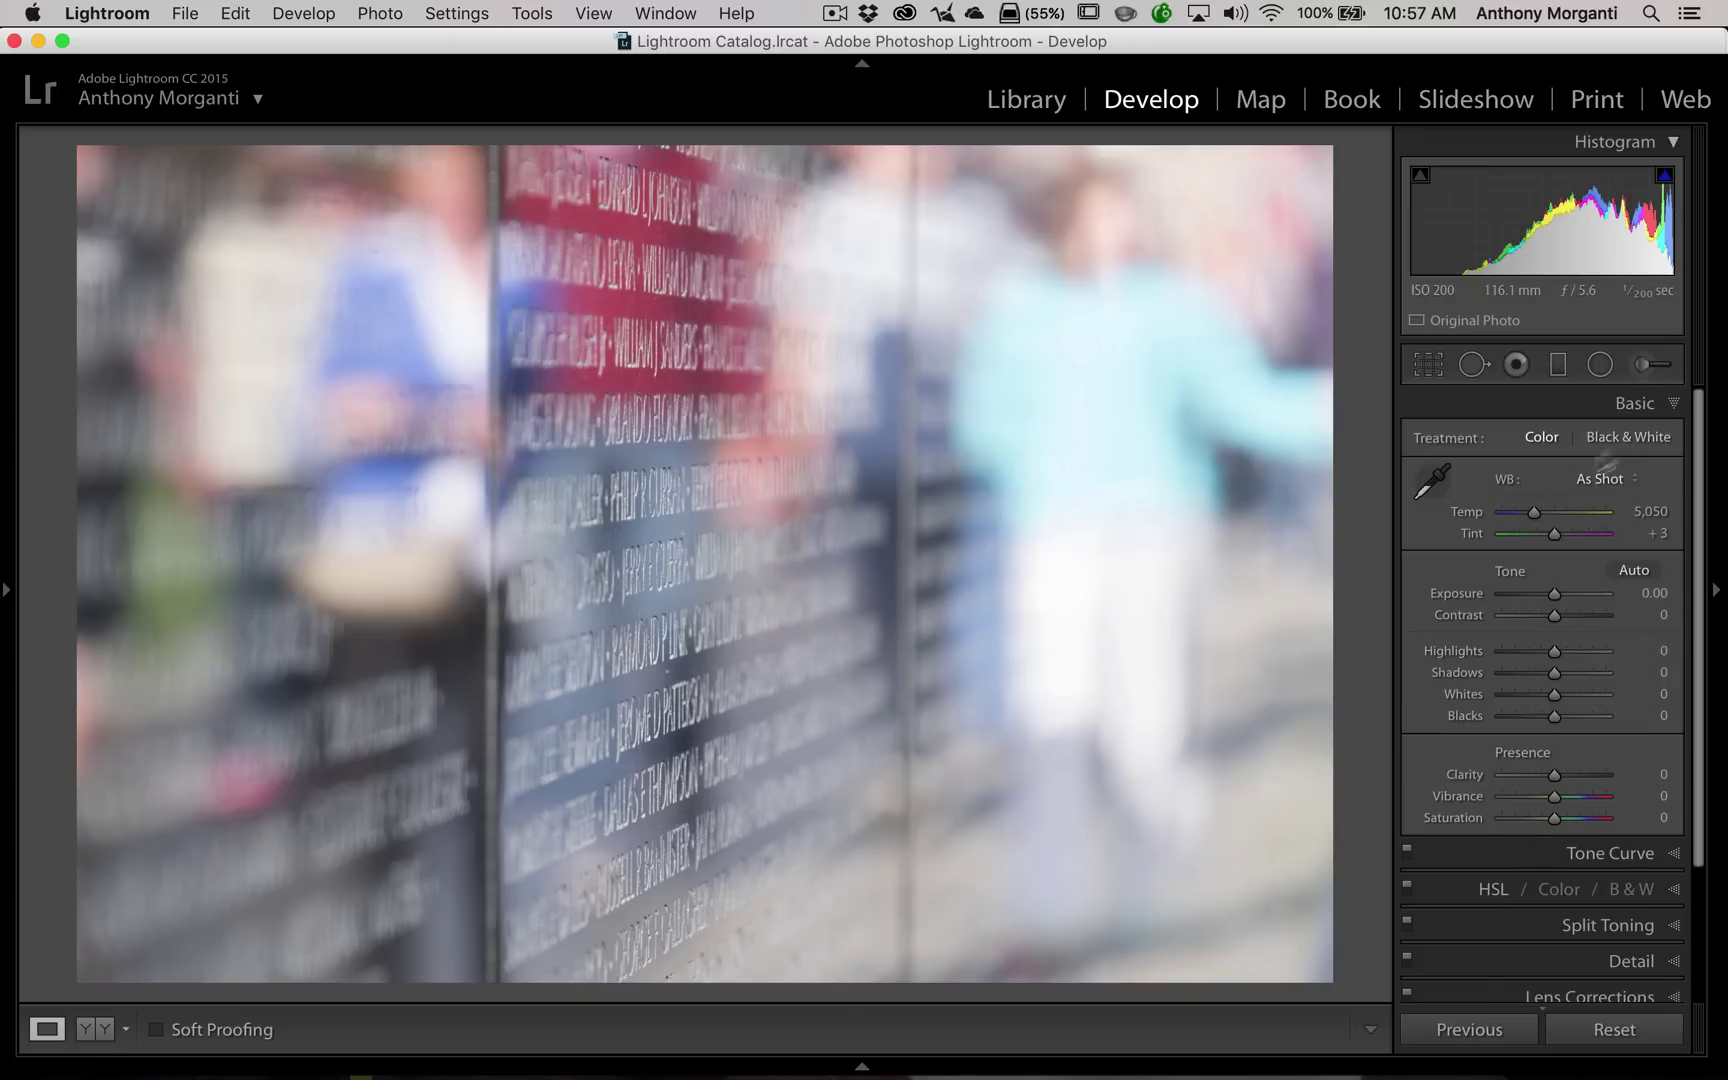
click(1636, 403)
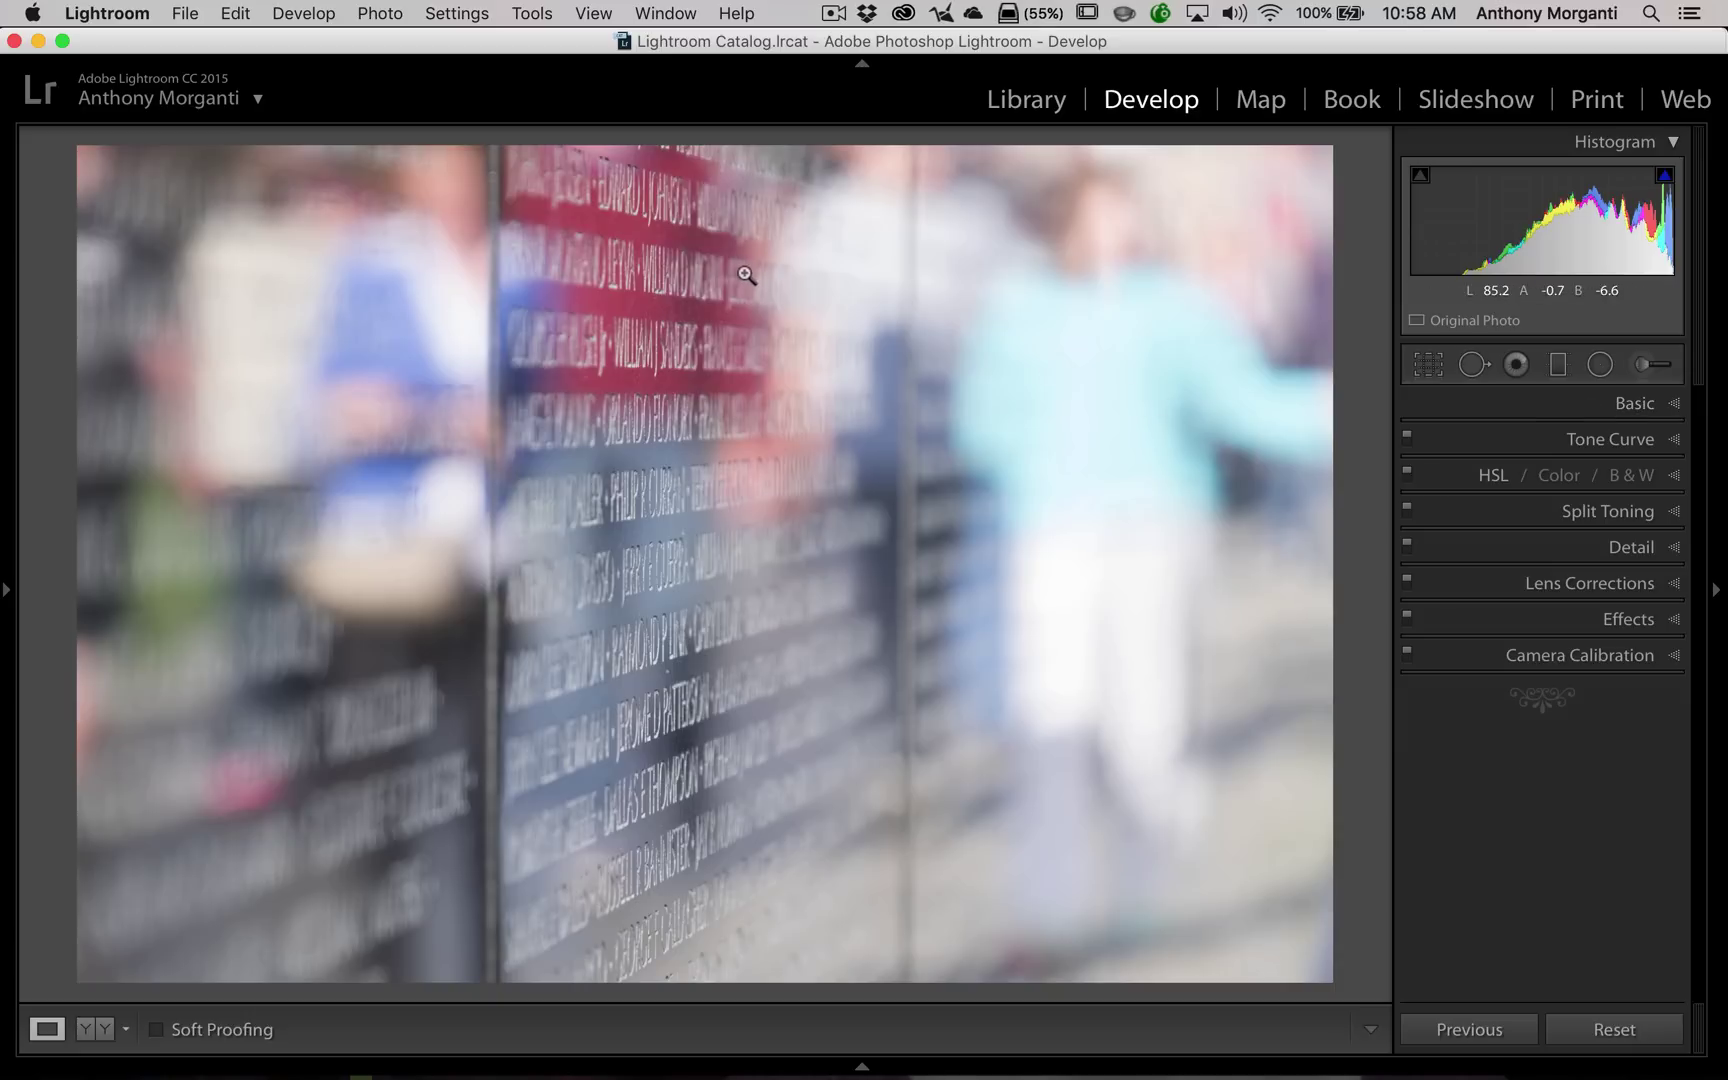
Open the Import Photos and Video window from the File menu, with Develop Preset at None.
click(126, 14)
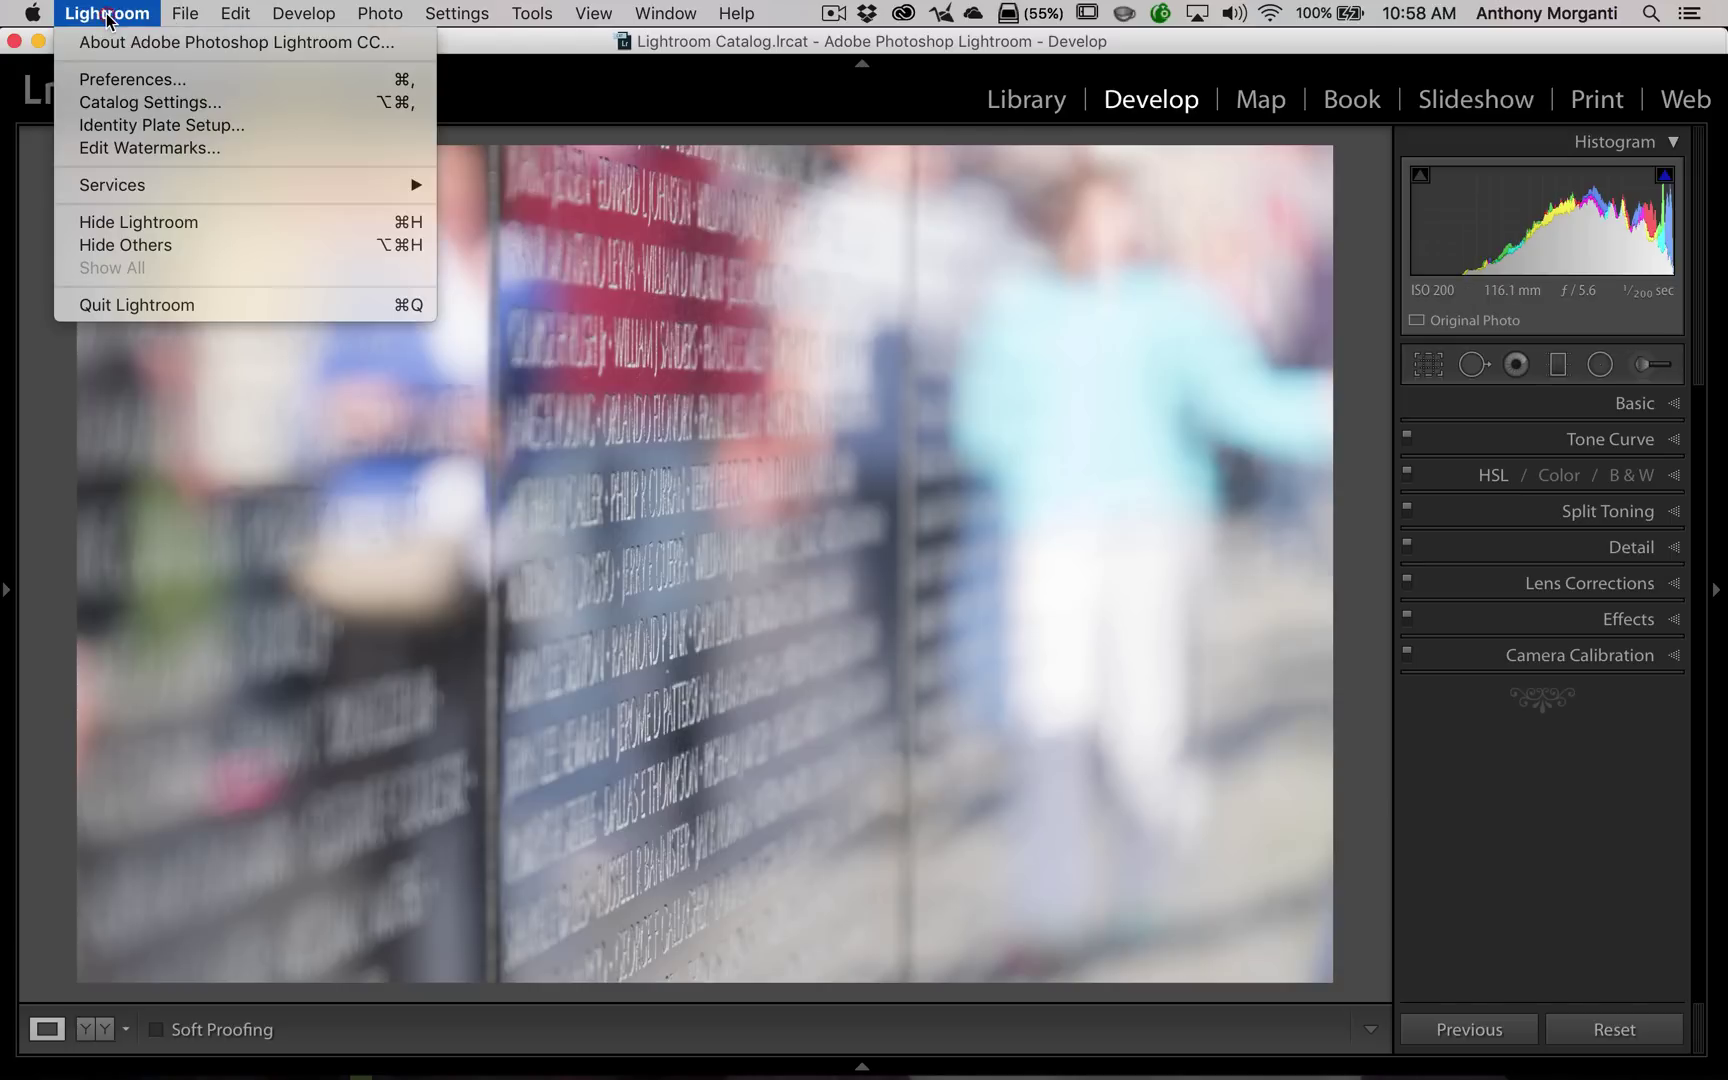
mouse_move(210, 16)
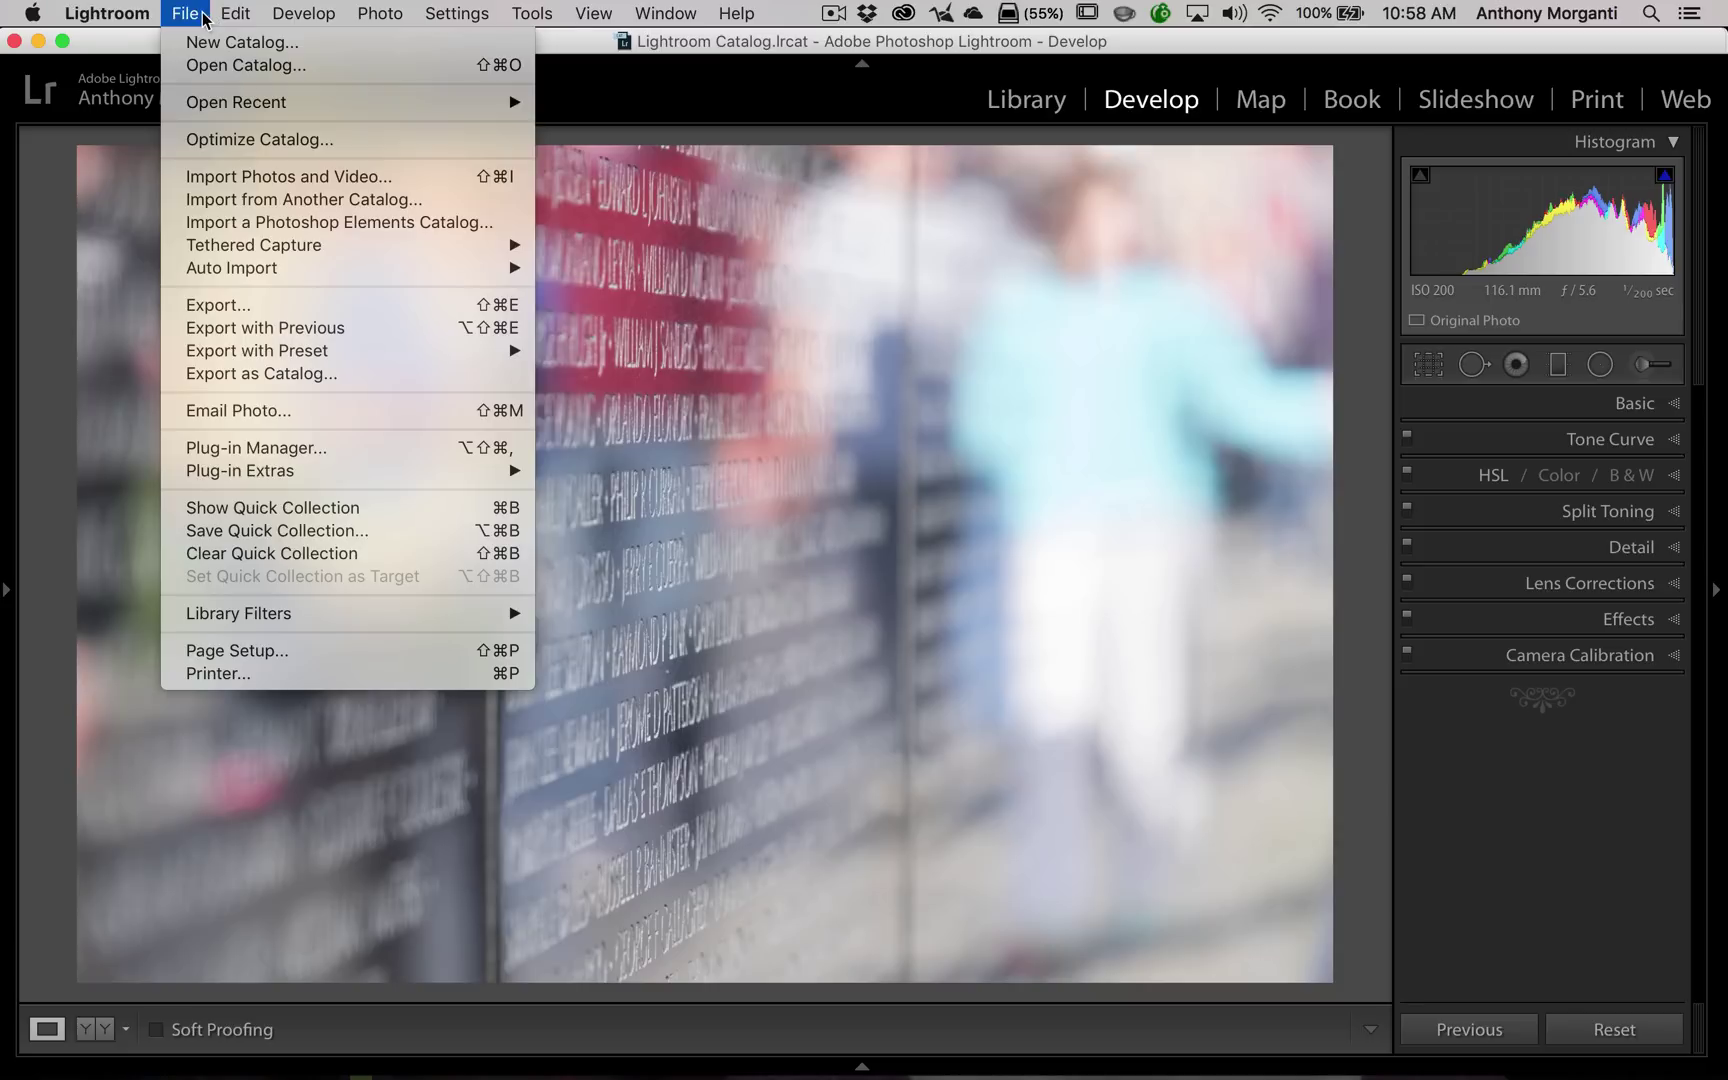
click(228, 180)
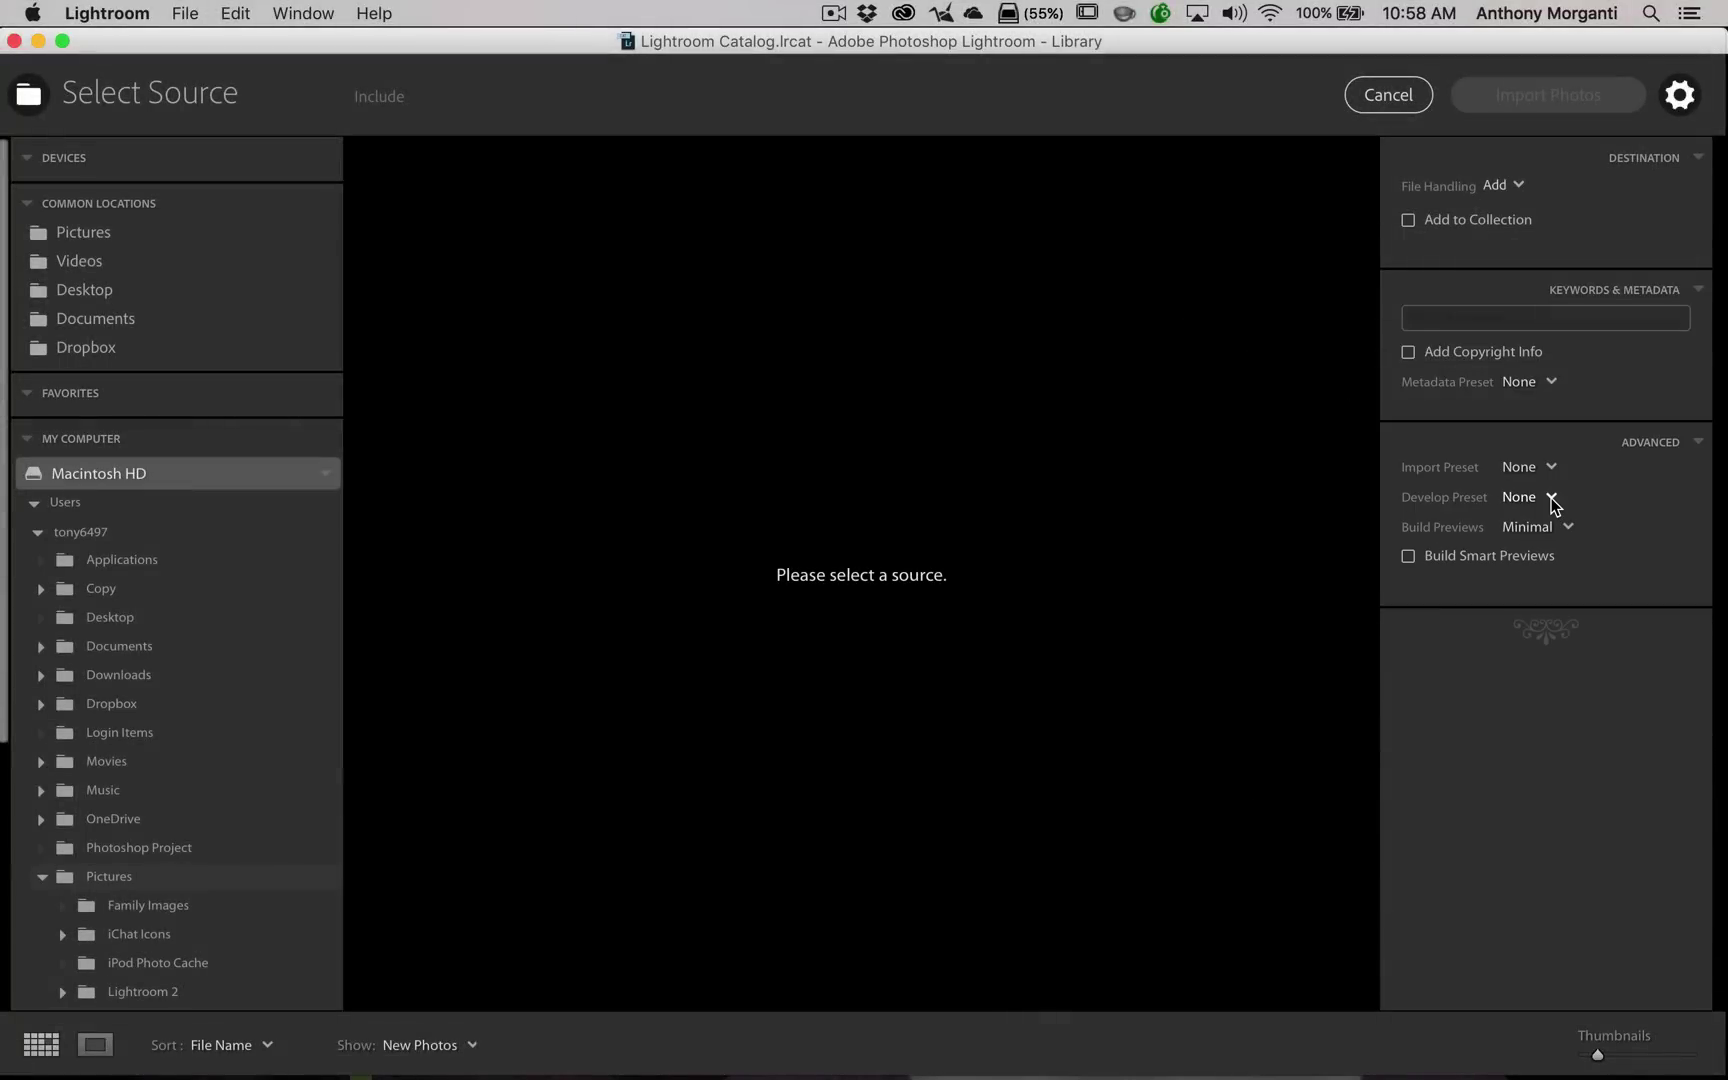
click(1551, 496)
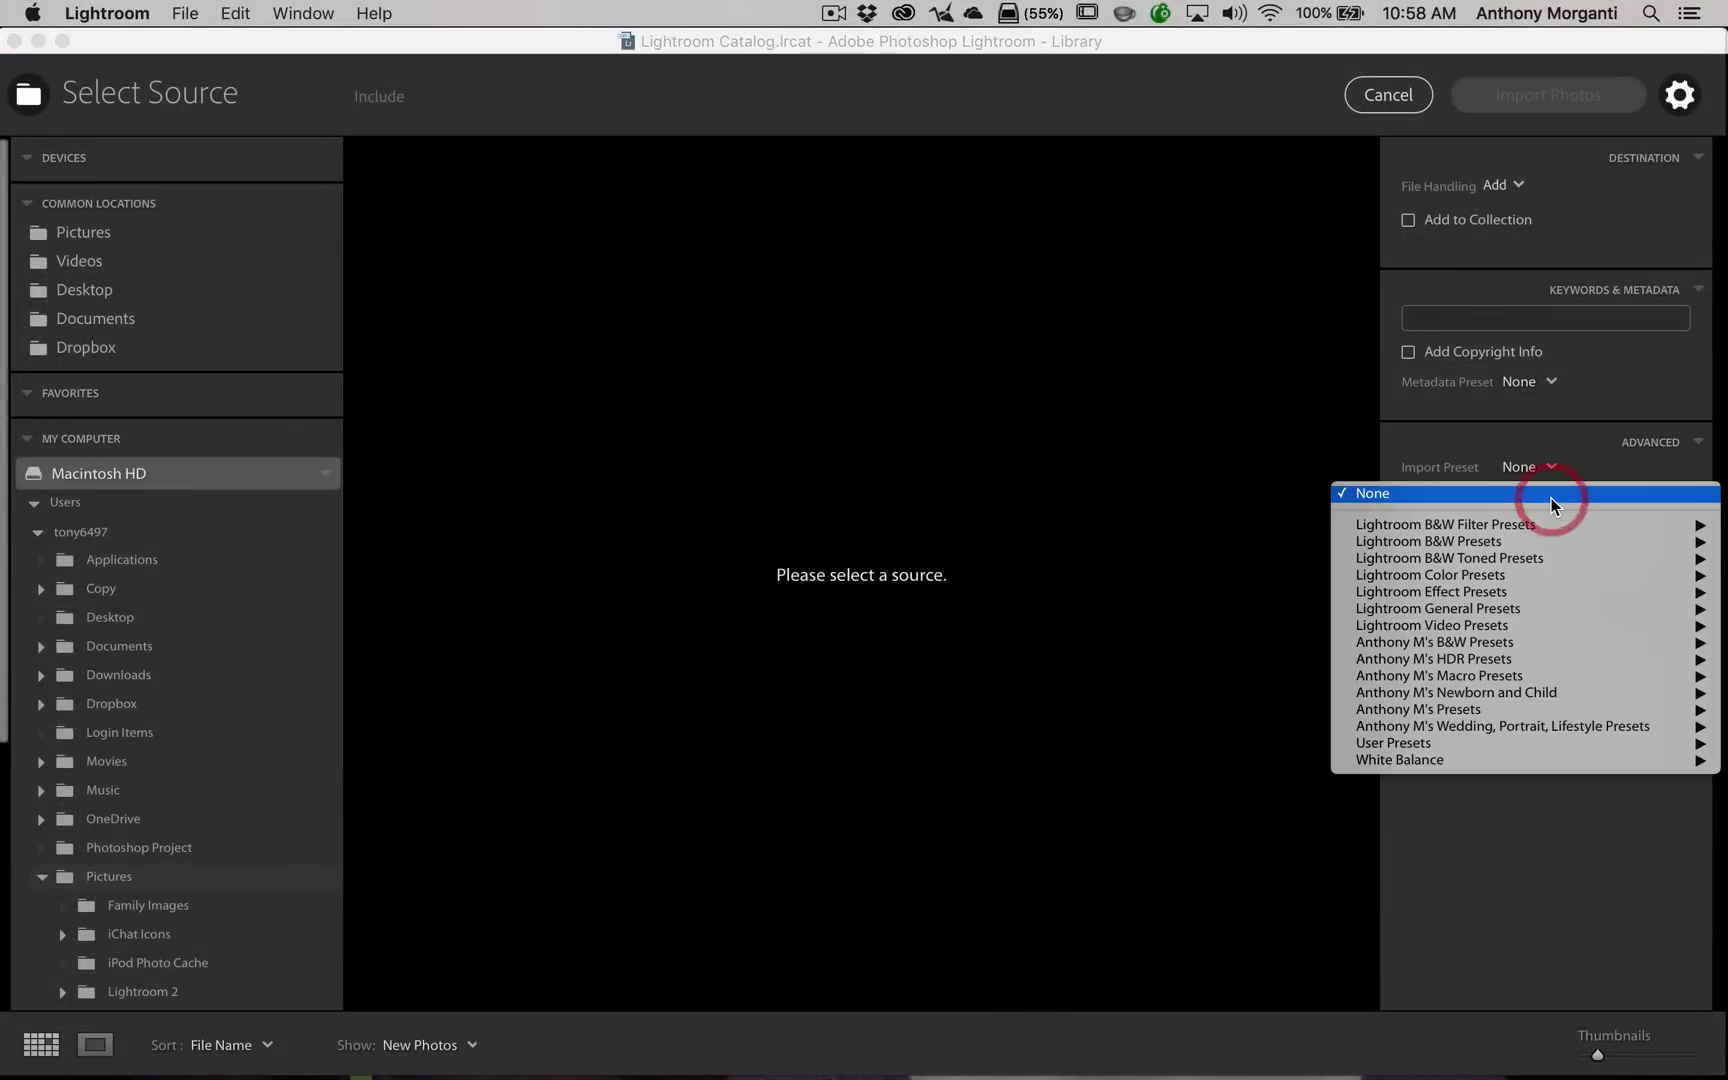
mouse_move(1527, 684)
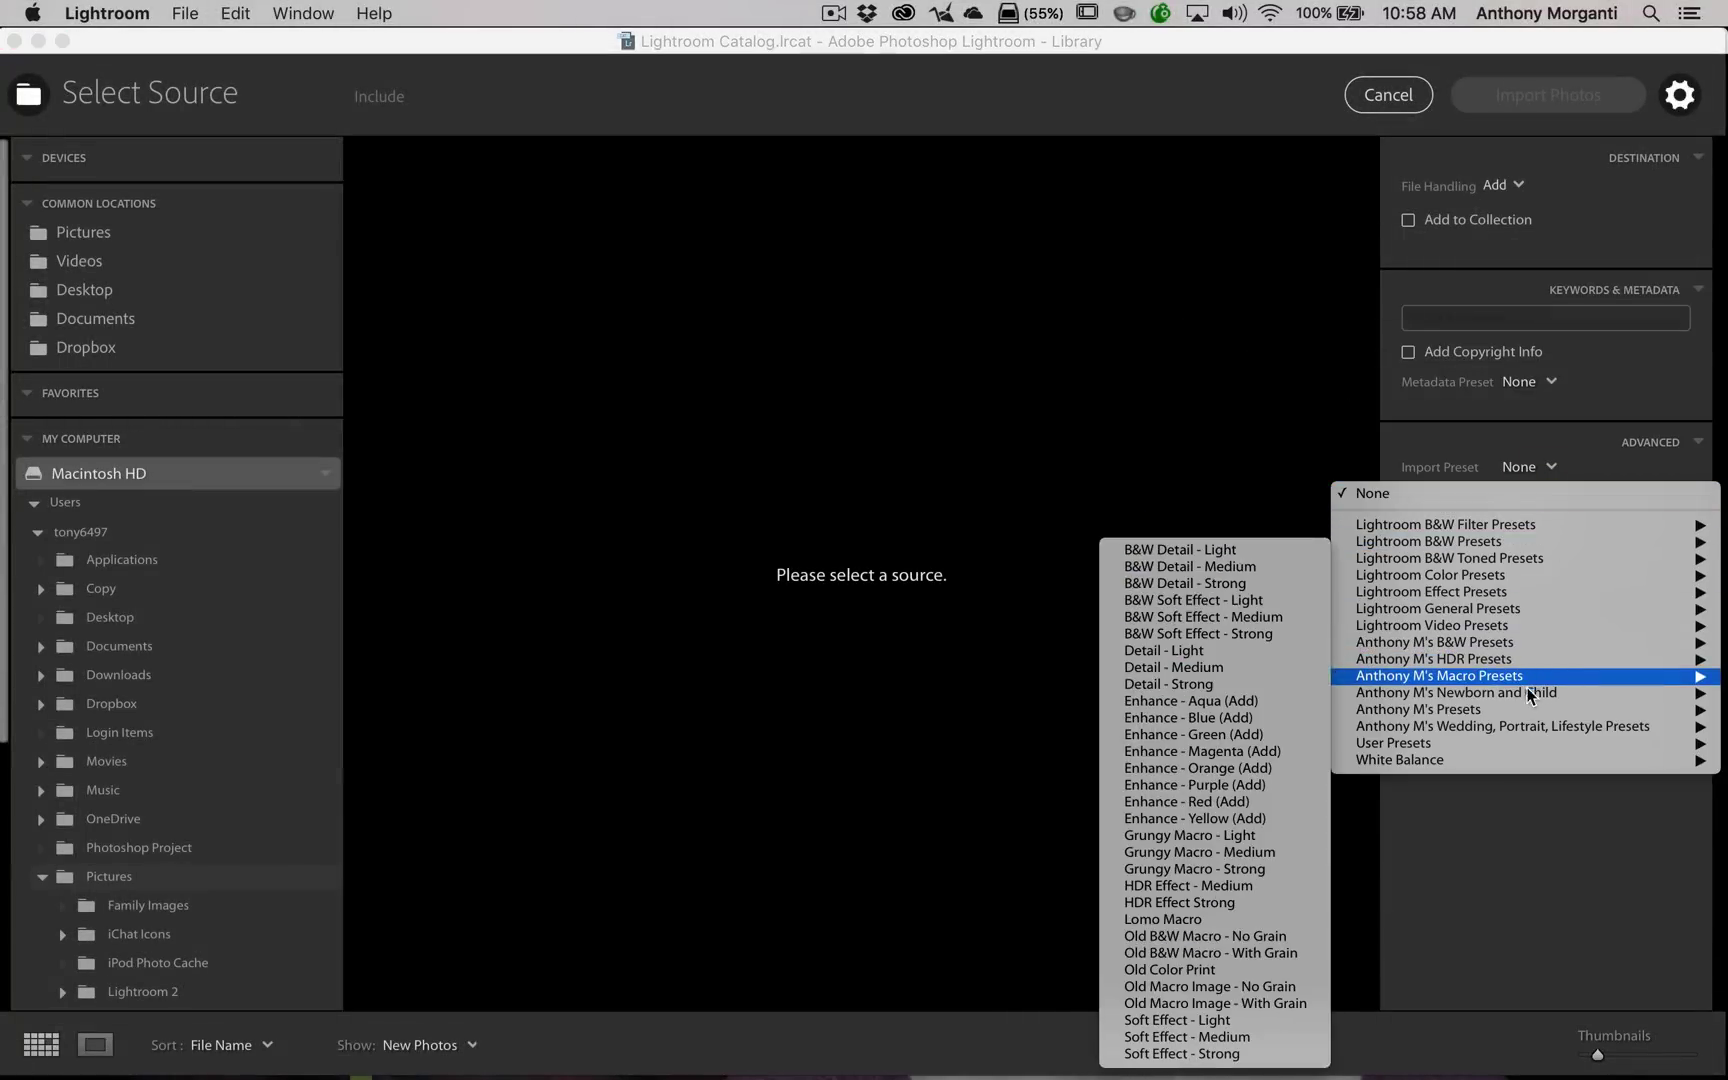
mouse_move(1398, 712)
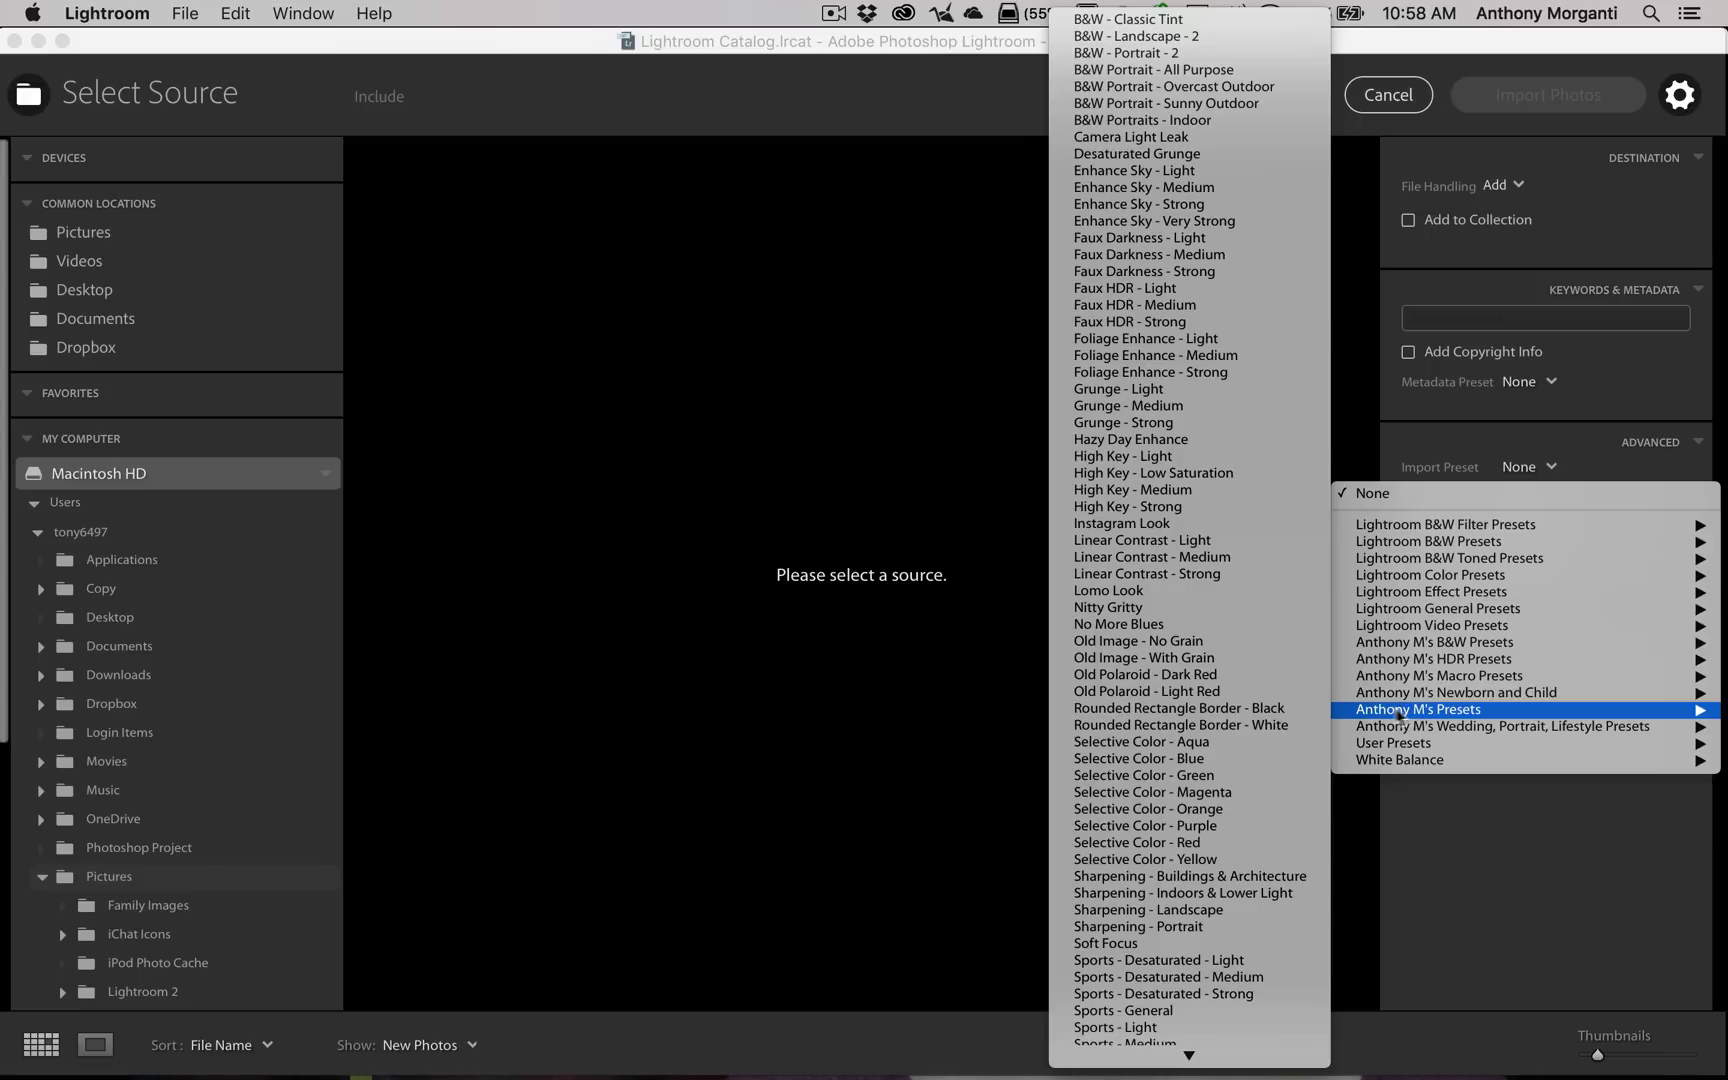
click(1125, 605)
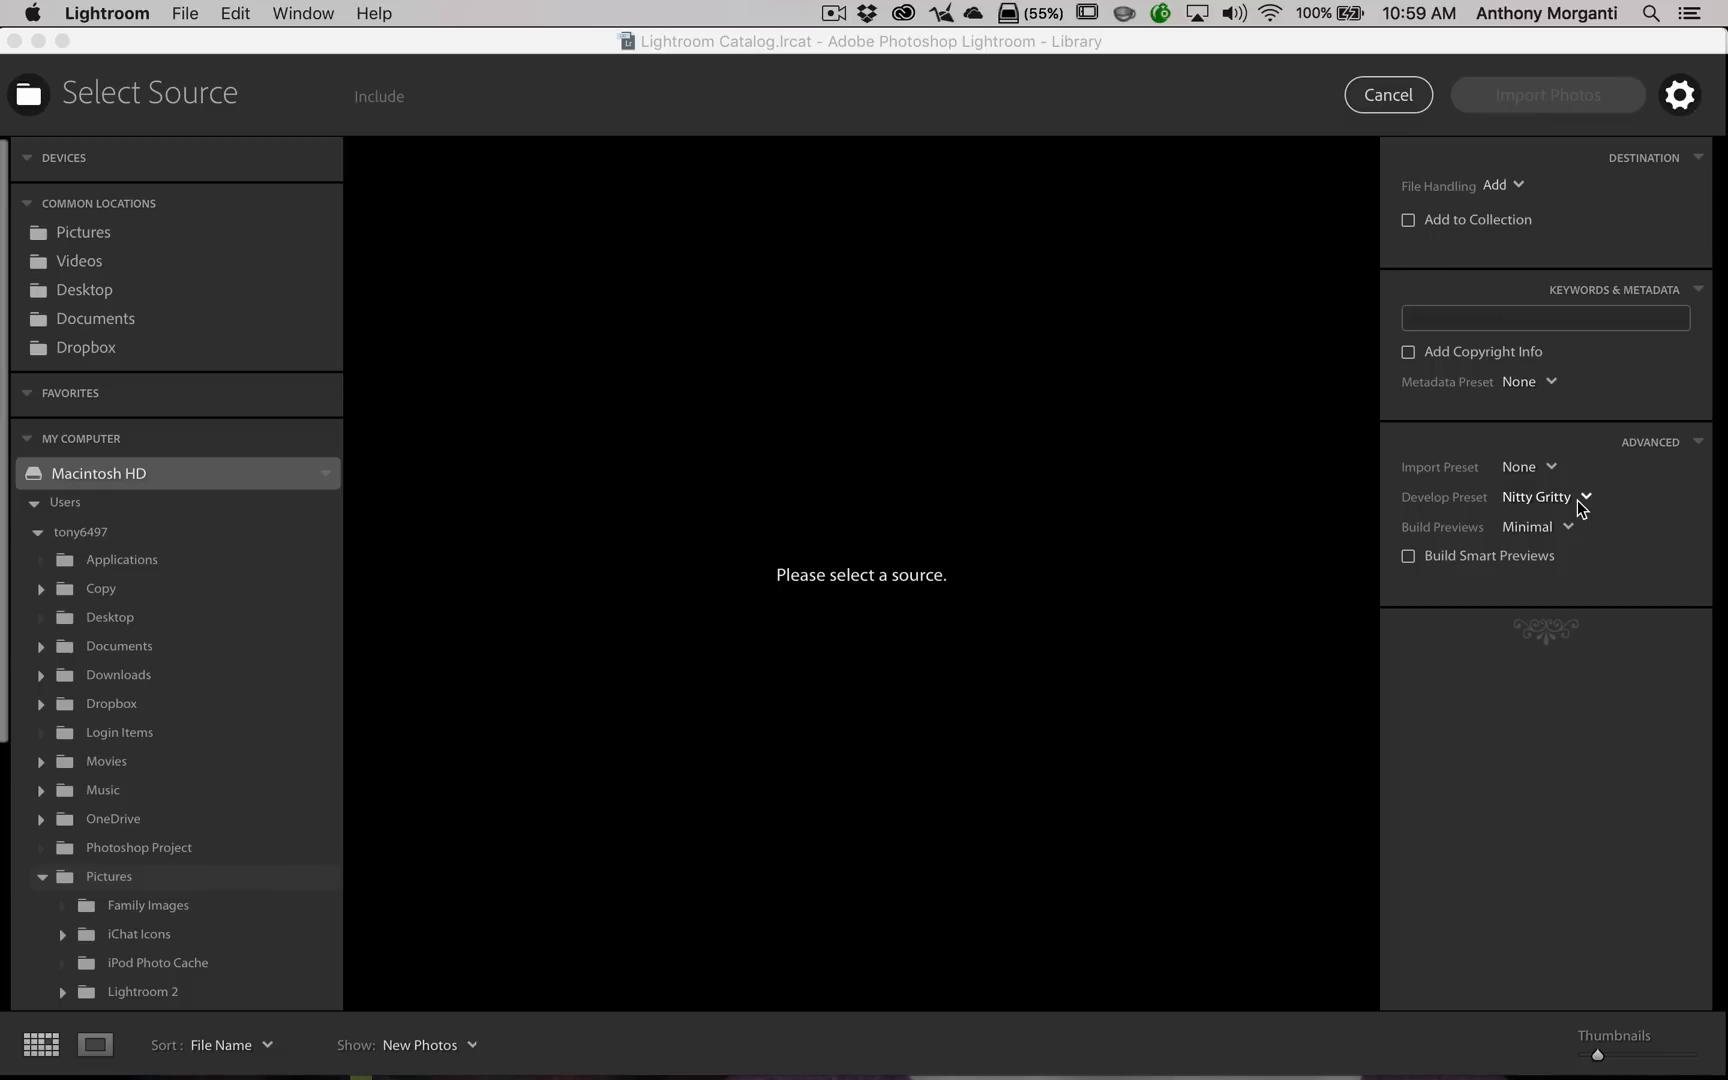
click(1540, 495)
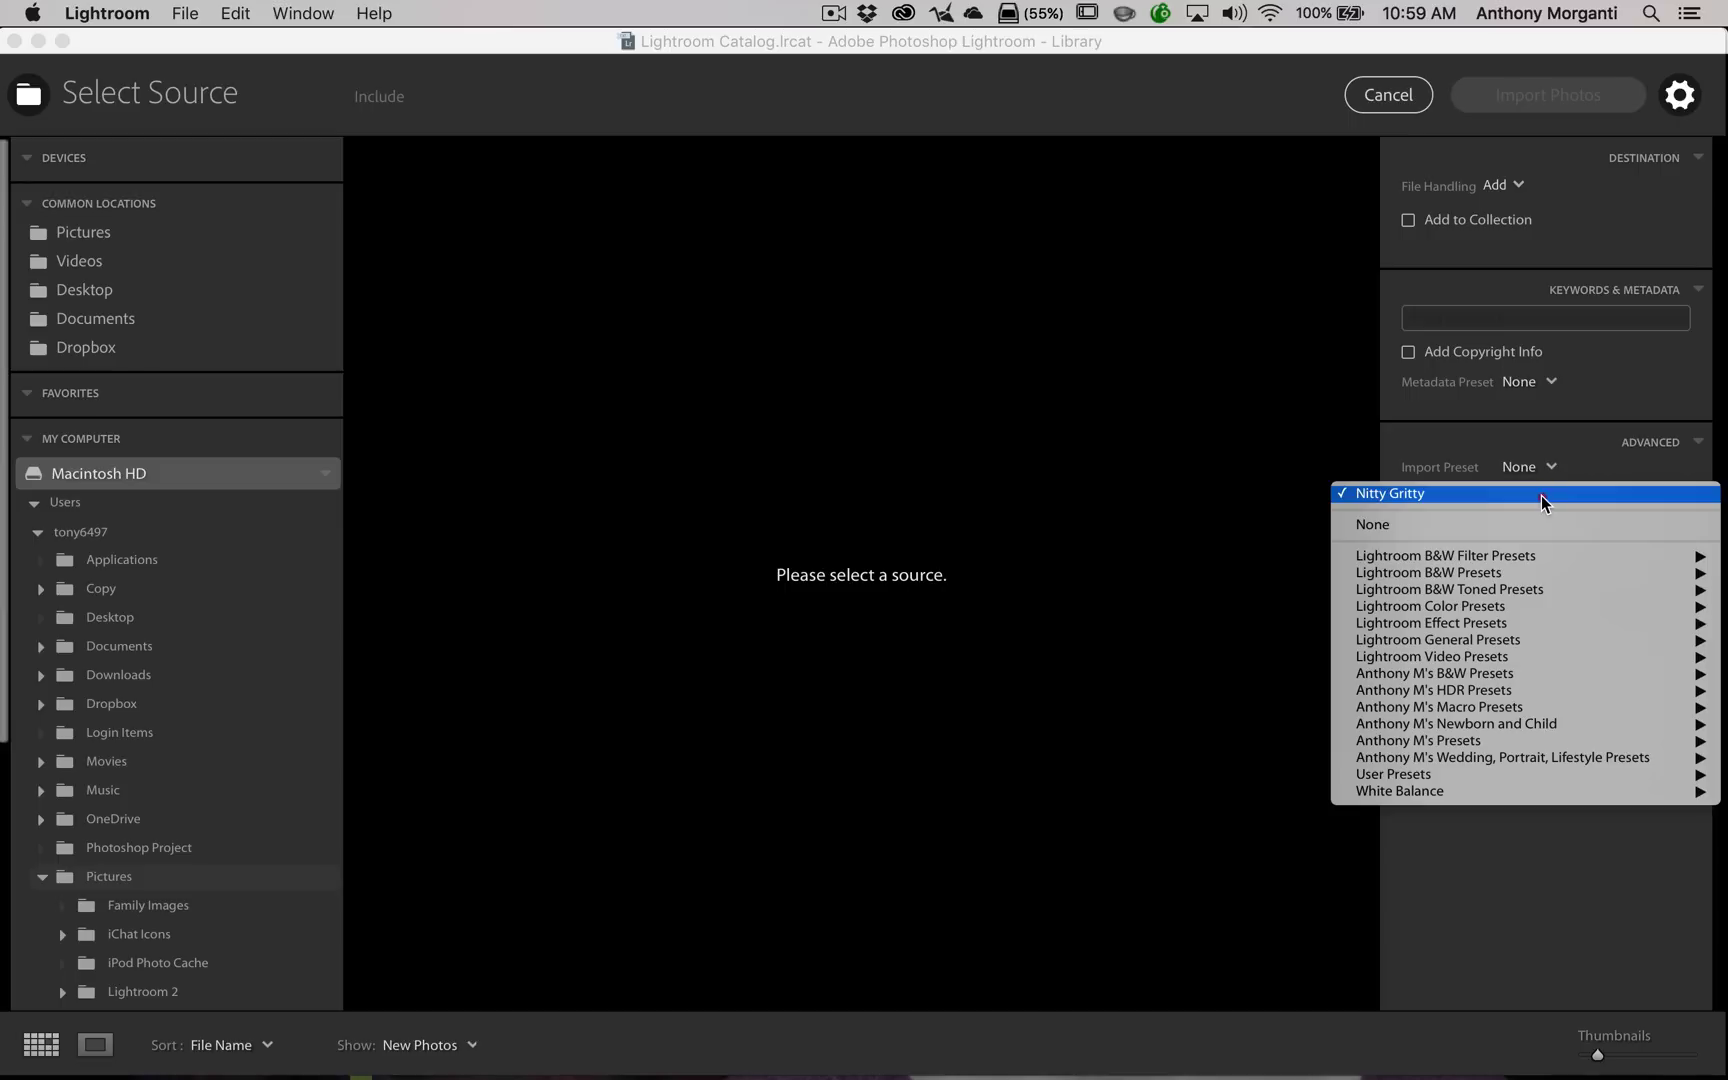
click(1377, 524)
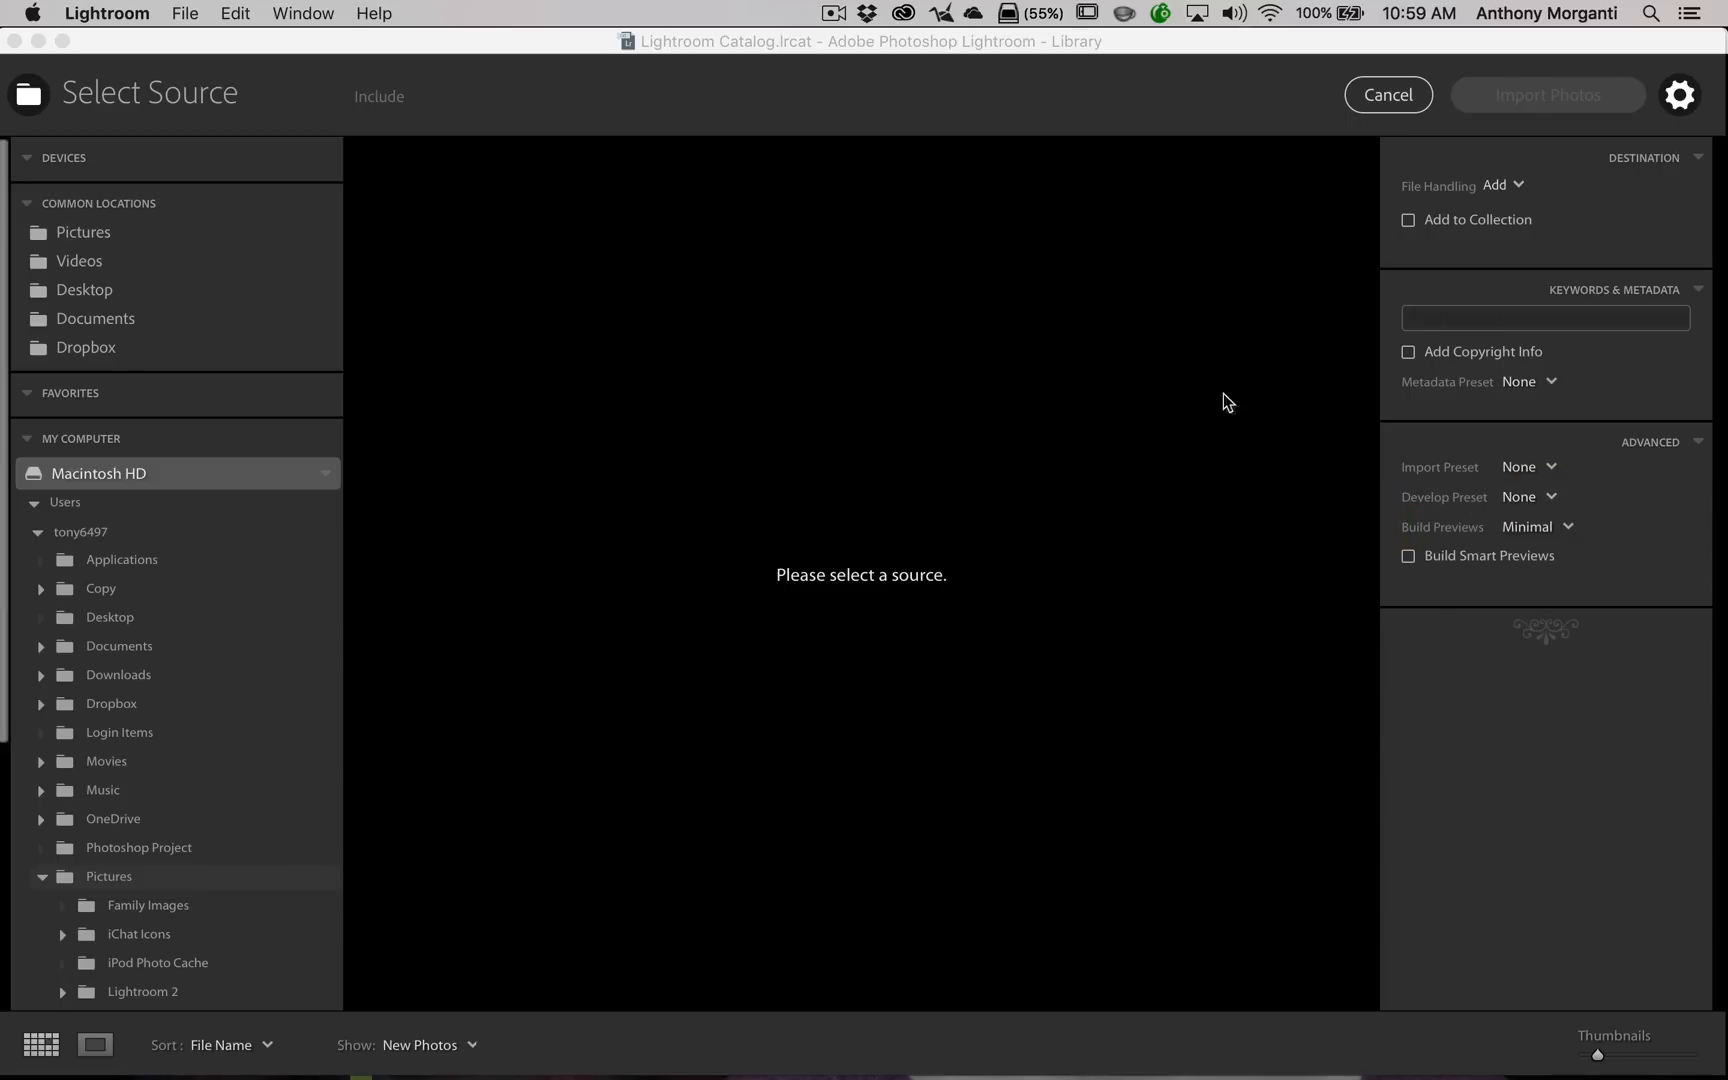
Cancel the Import window without importing any photos.
click(1376, 98)
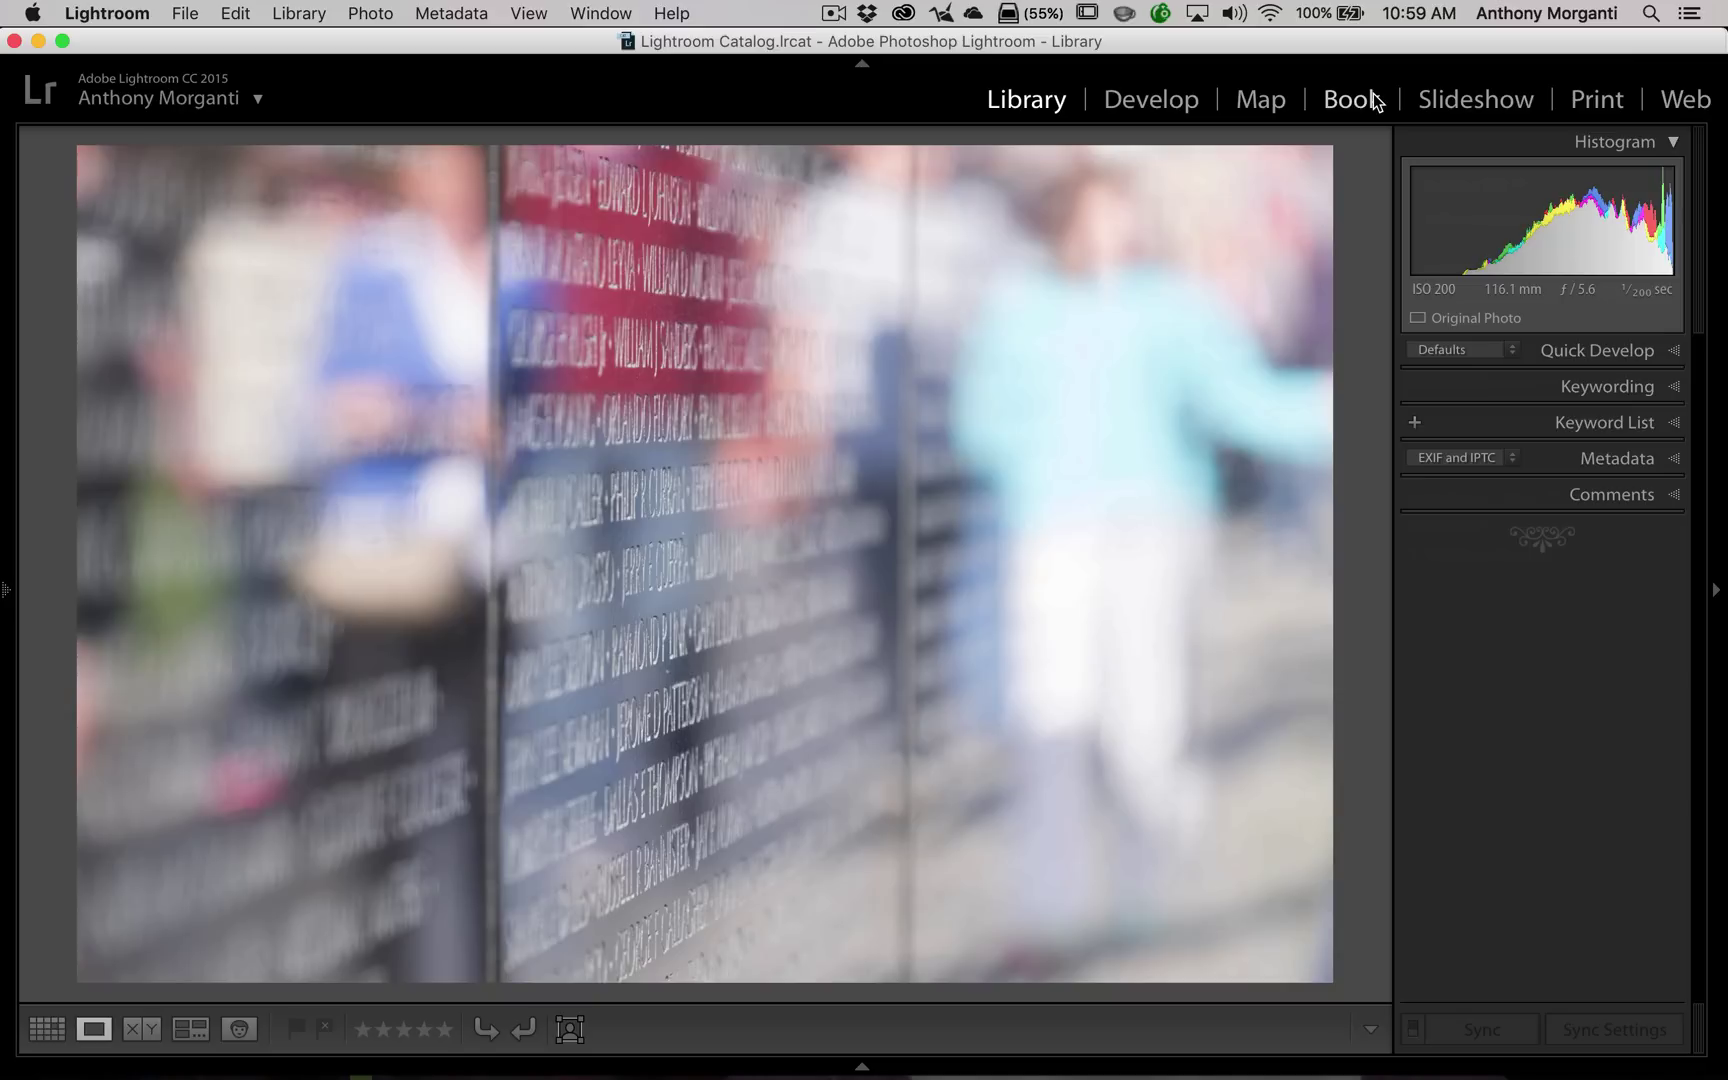
Switch to Lightroom 5's Import window and check that Develop Settings stays at None.
mouse_move(1462, 1066)
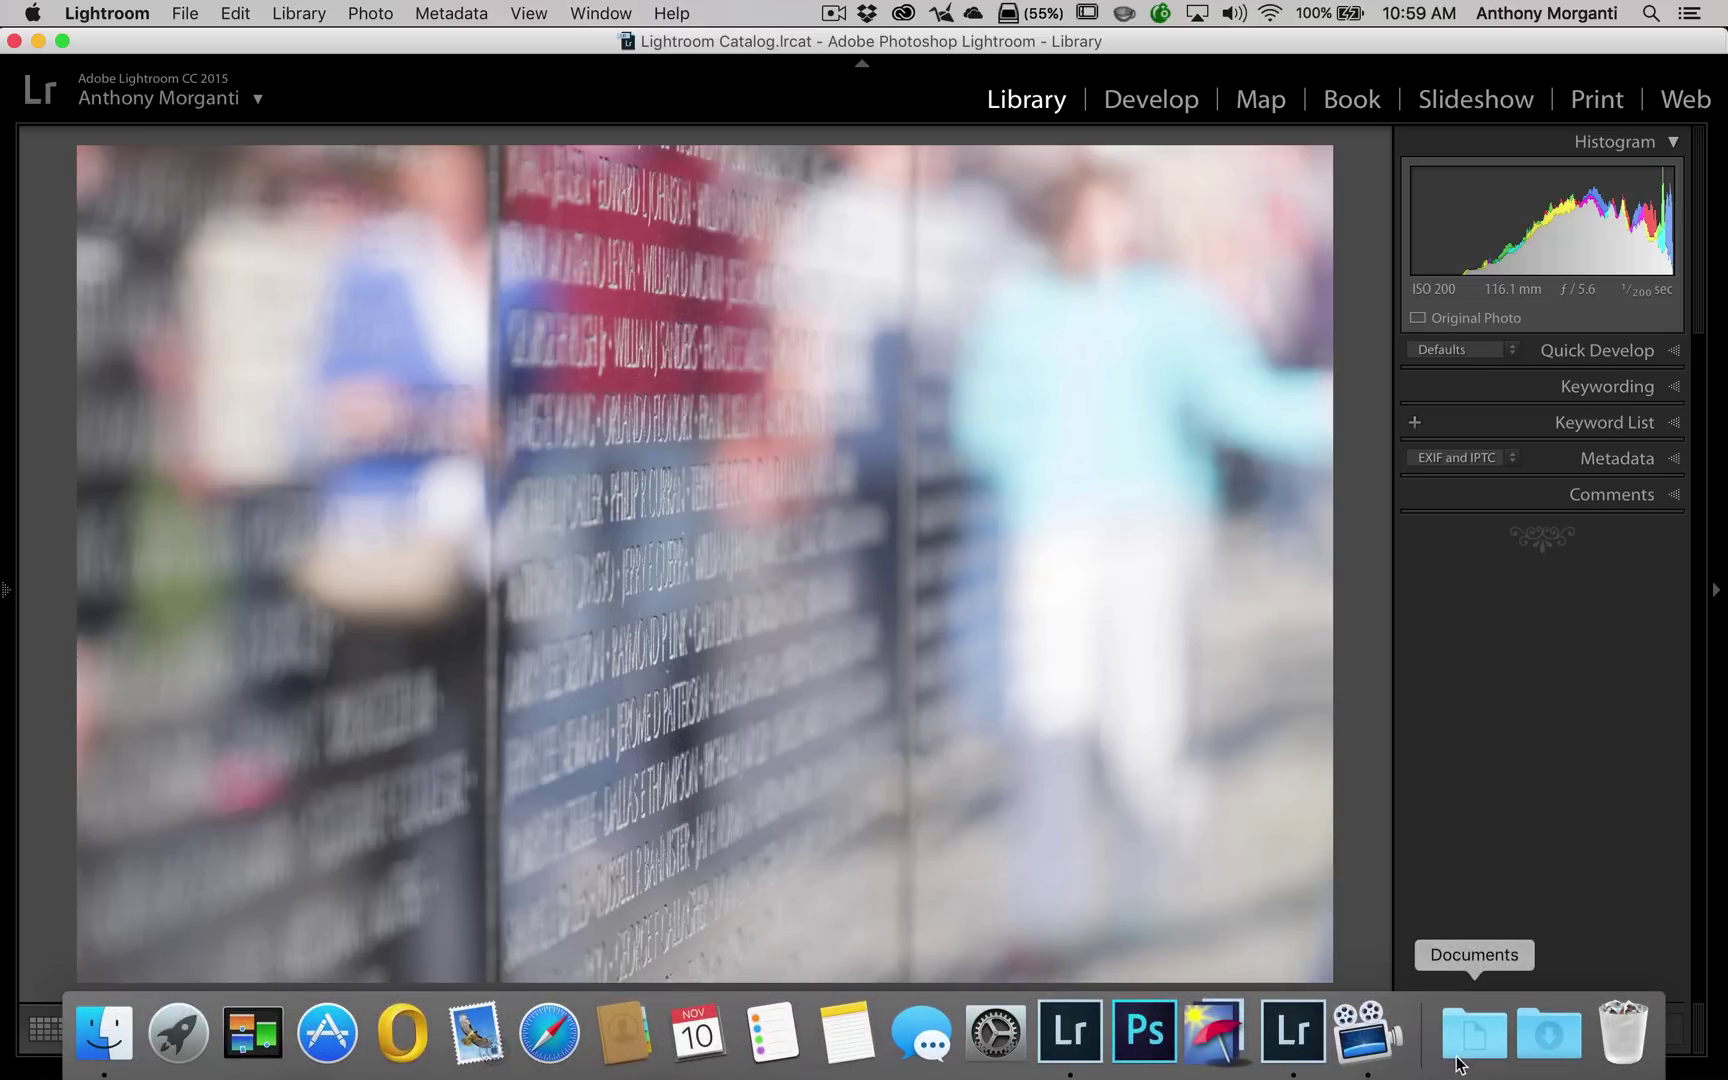
click(1295, 1035)
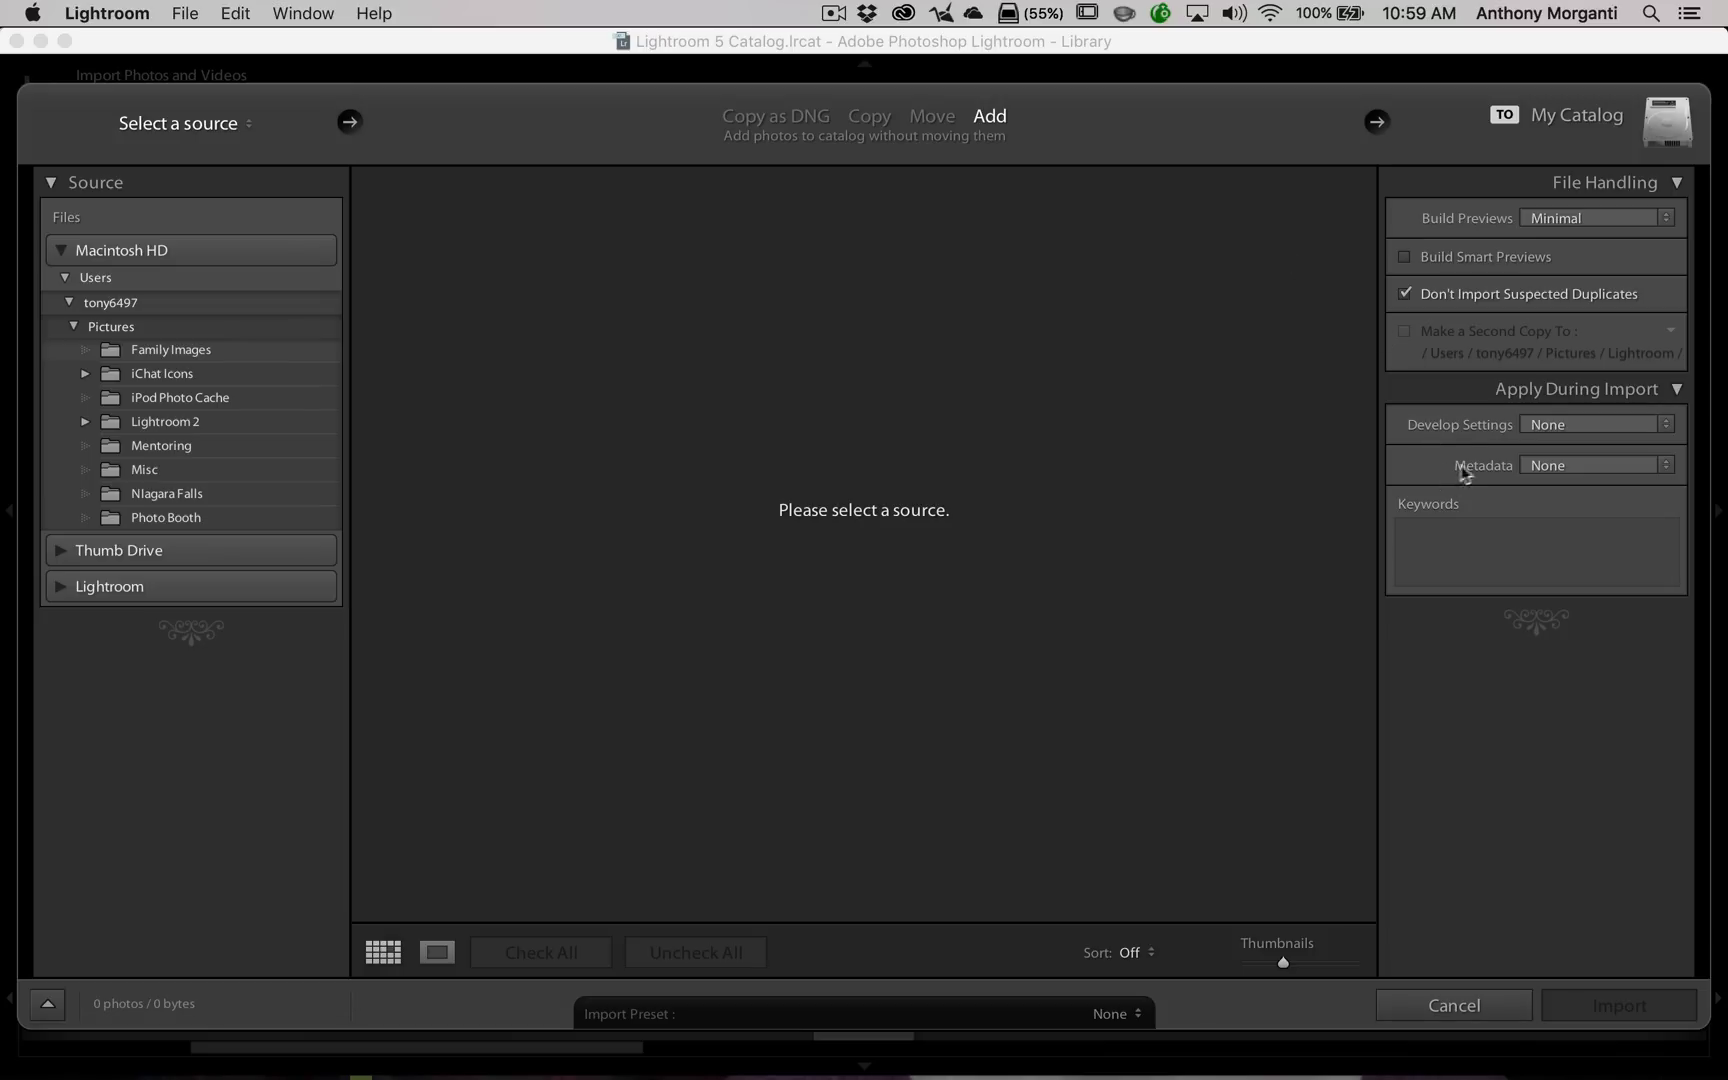
click(1657, 426)
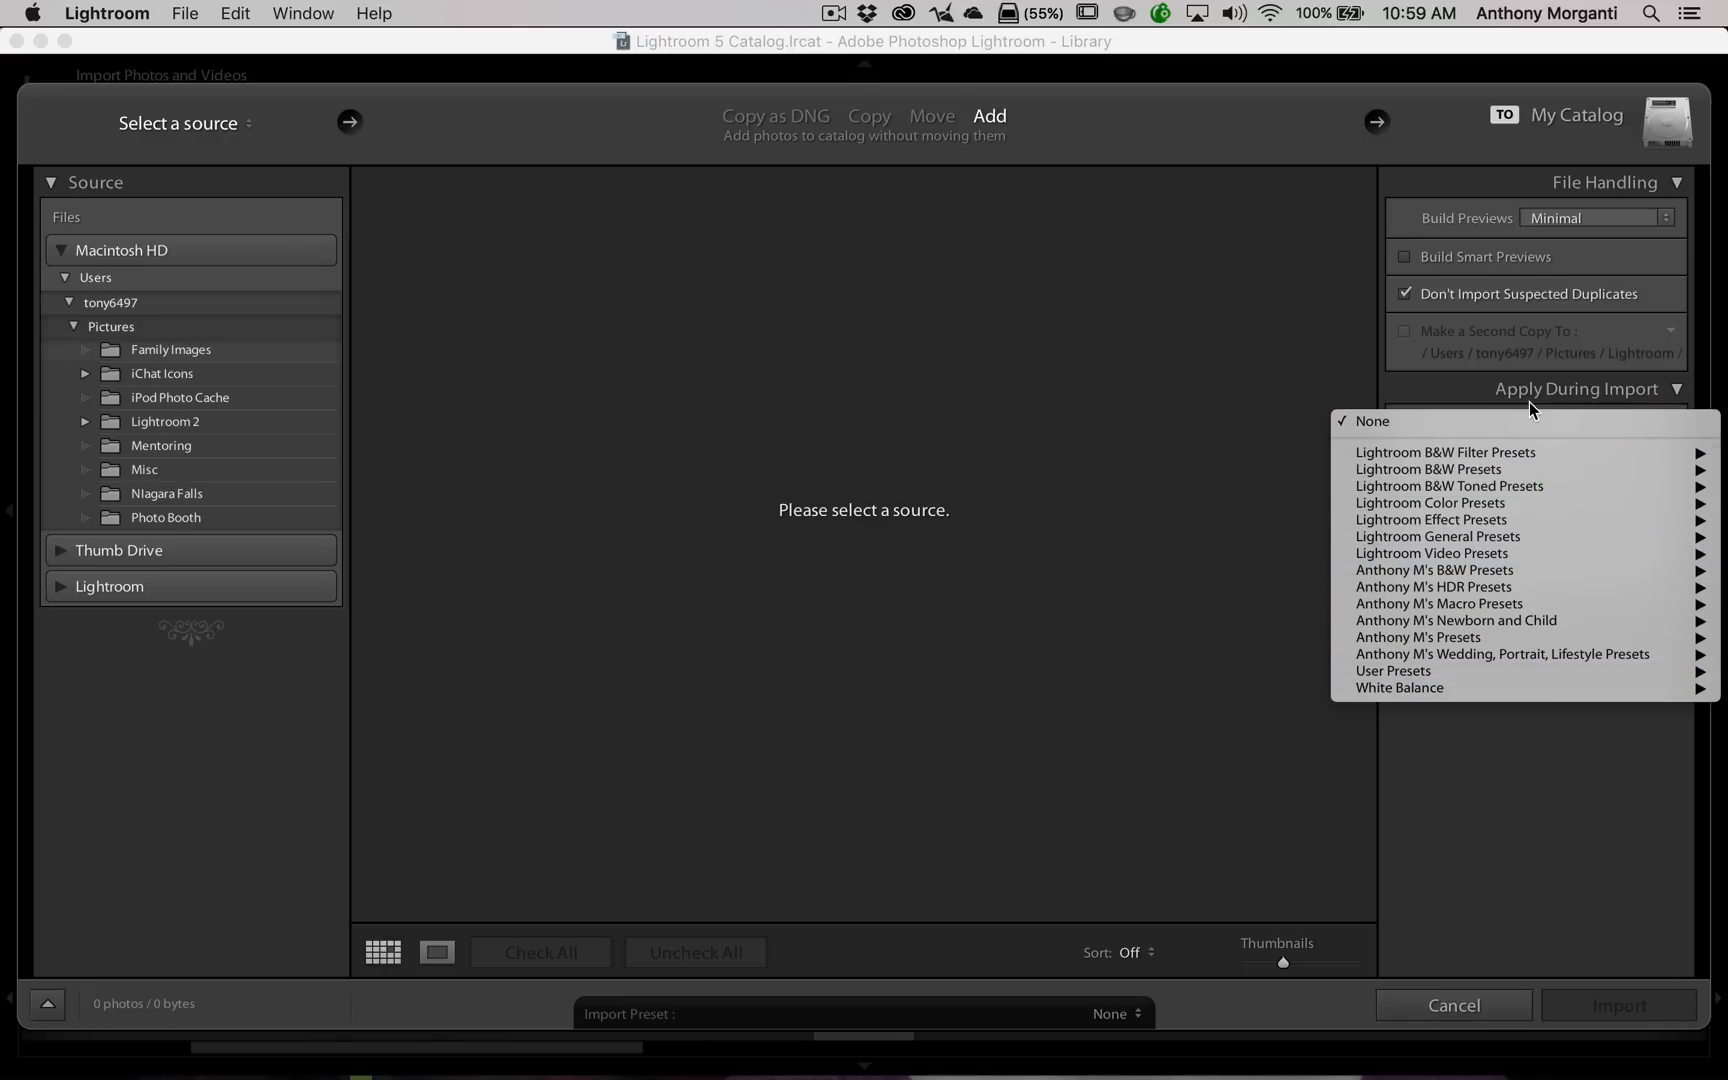
click(1439, 397)
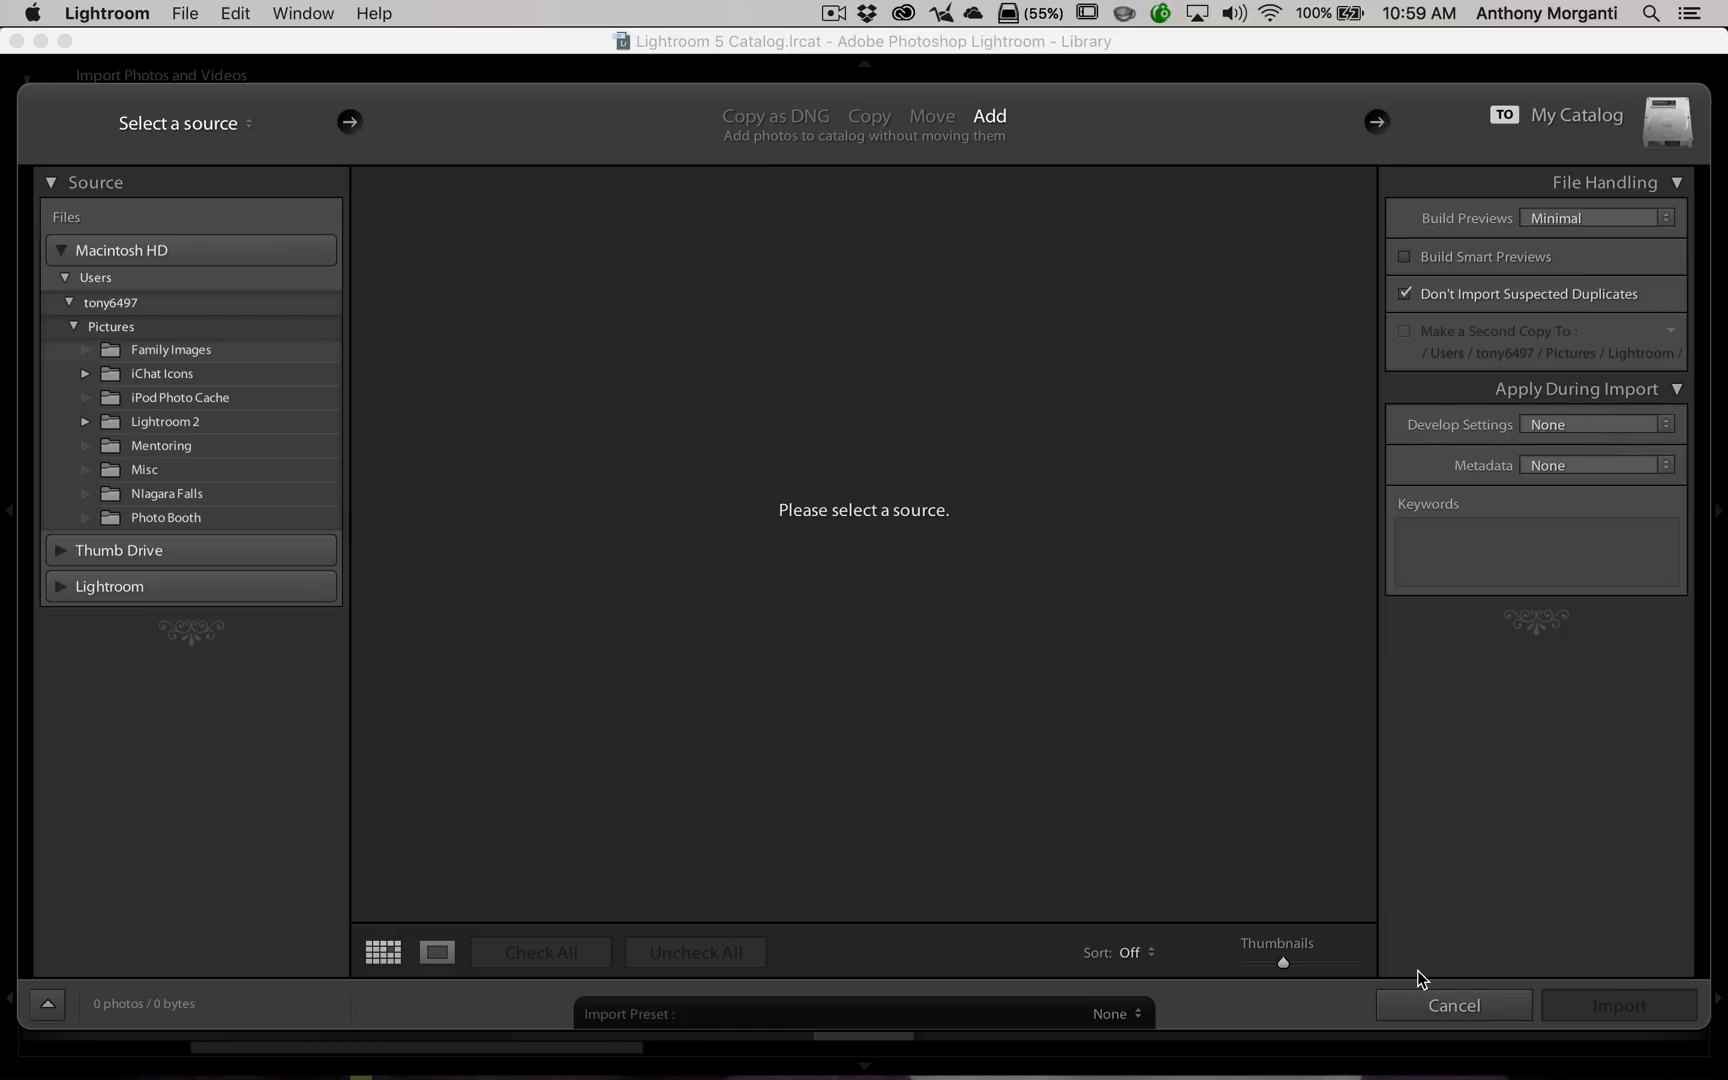
Cancel Lightroom 5's import, quit it, and return to Lightroom CC's Develop module.
click(1440, 1006)
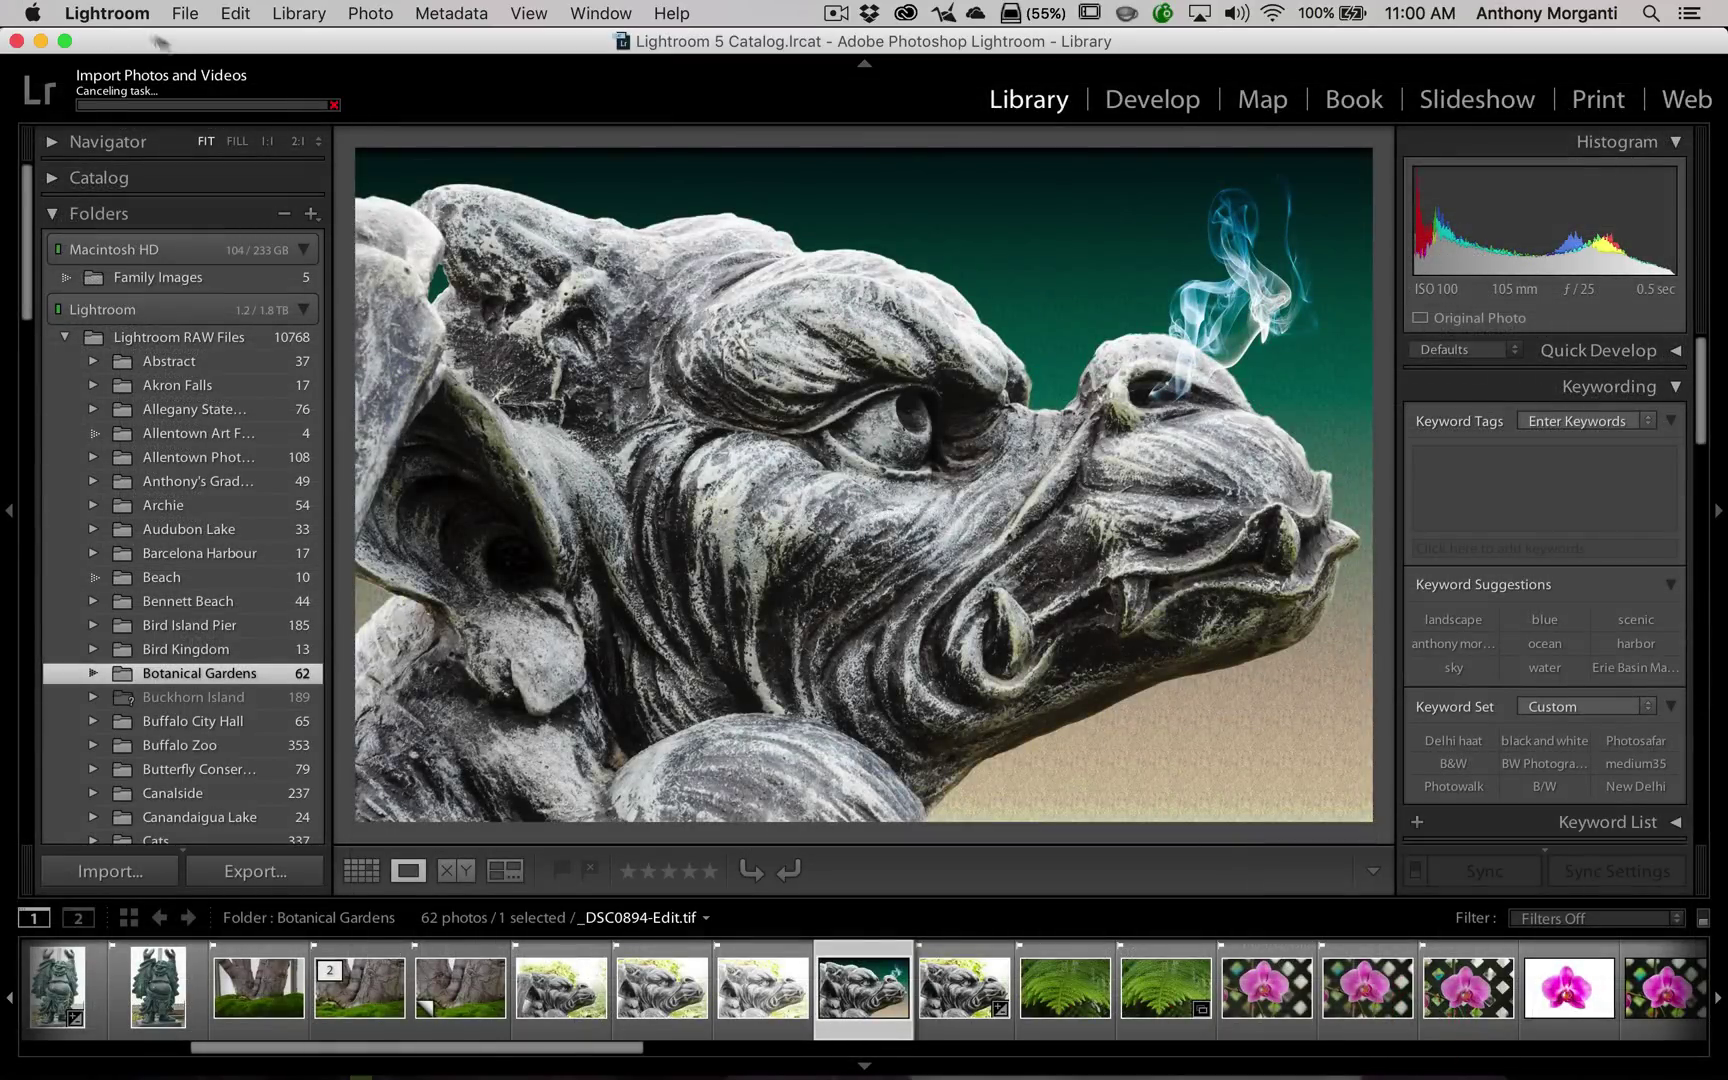
click(107, 13)
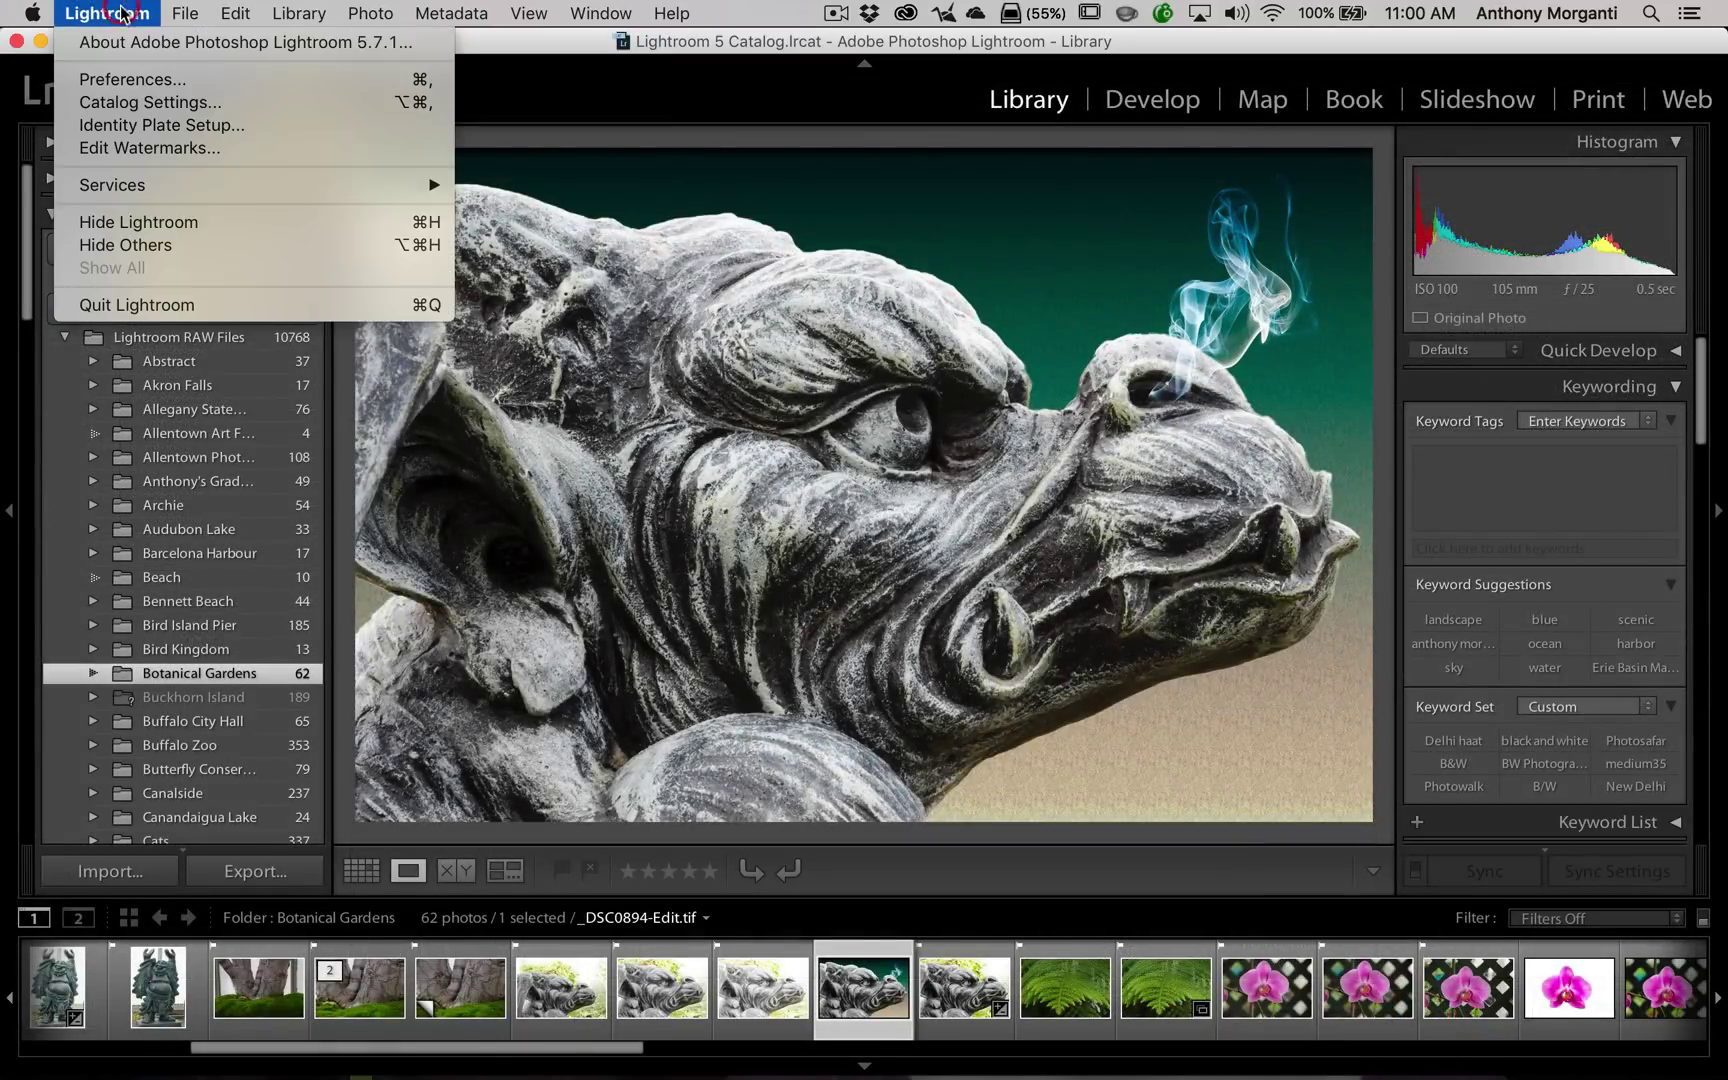
click(157, 304)
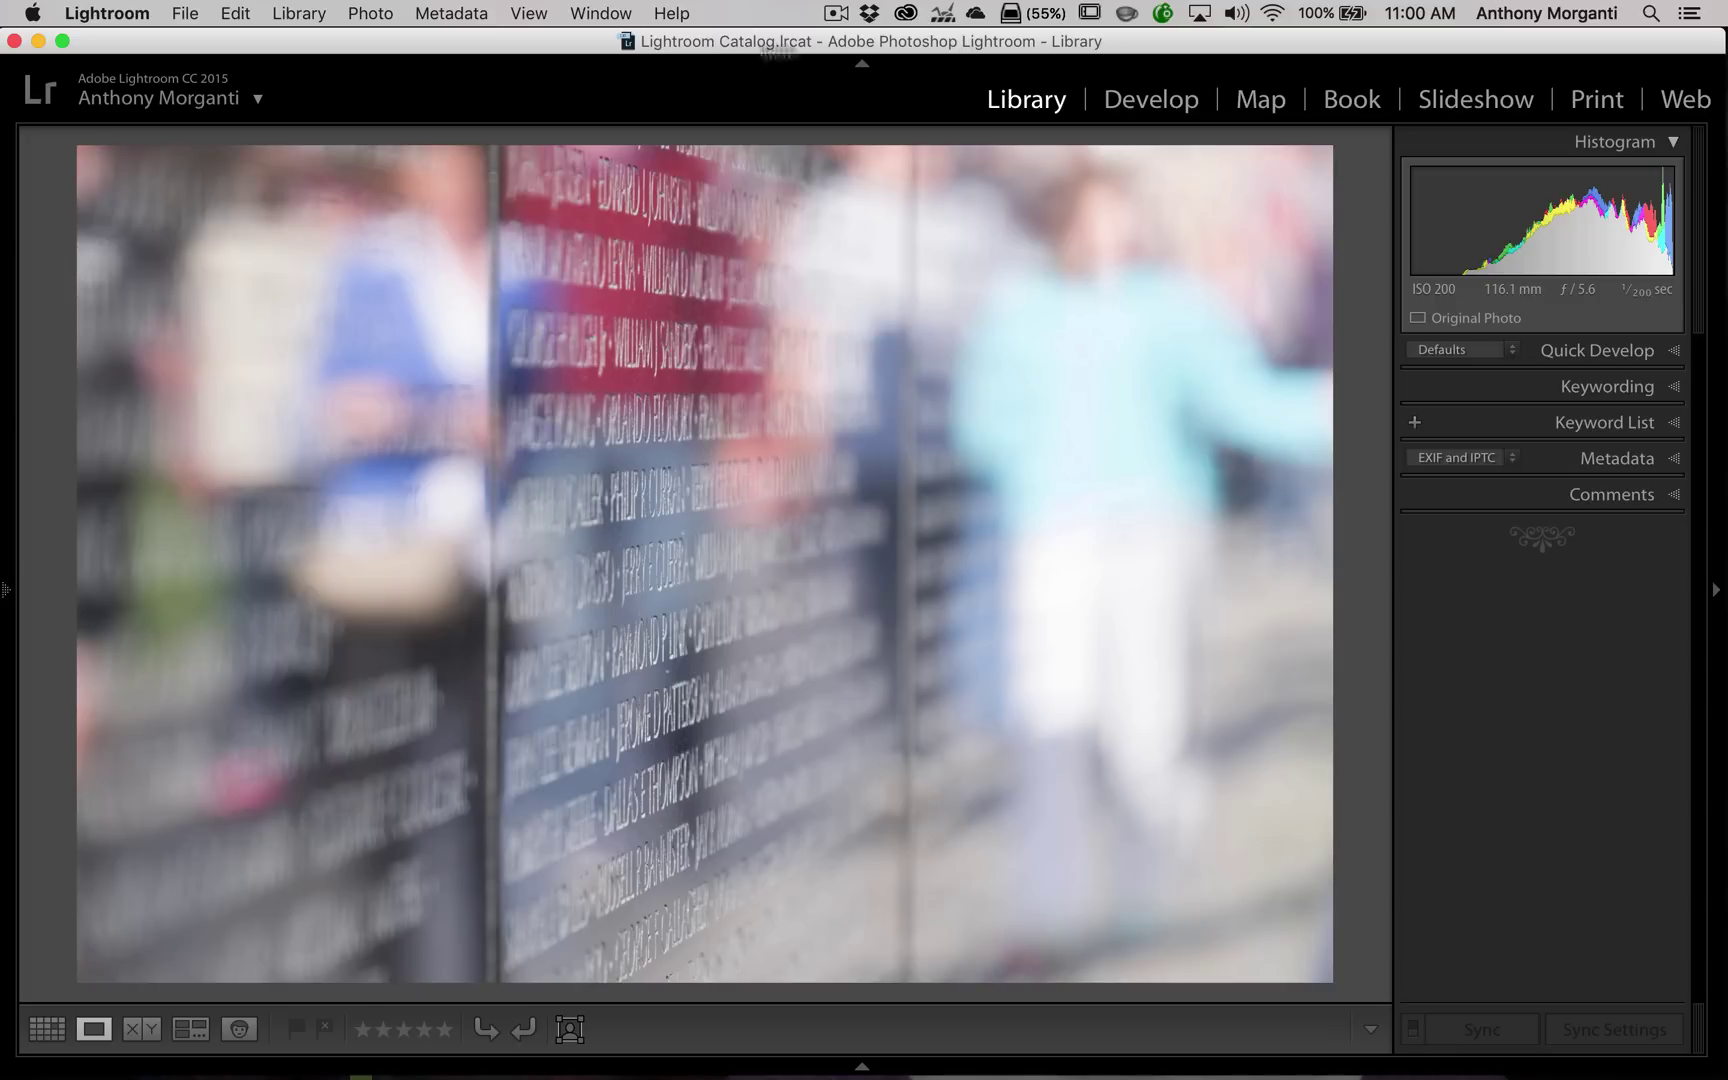
click(1110, 100)
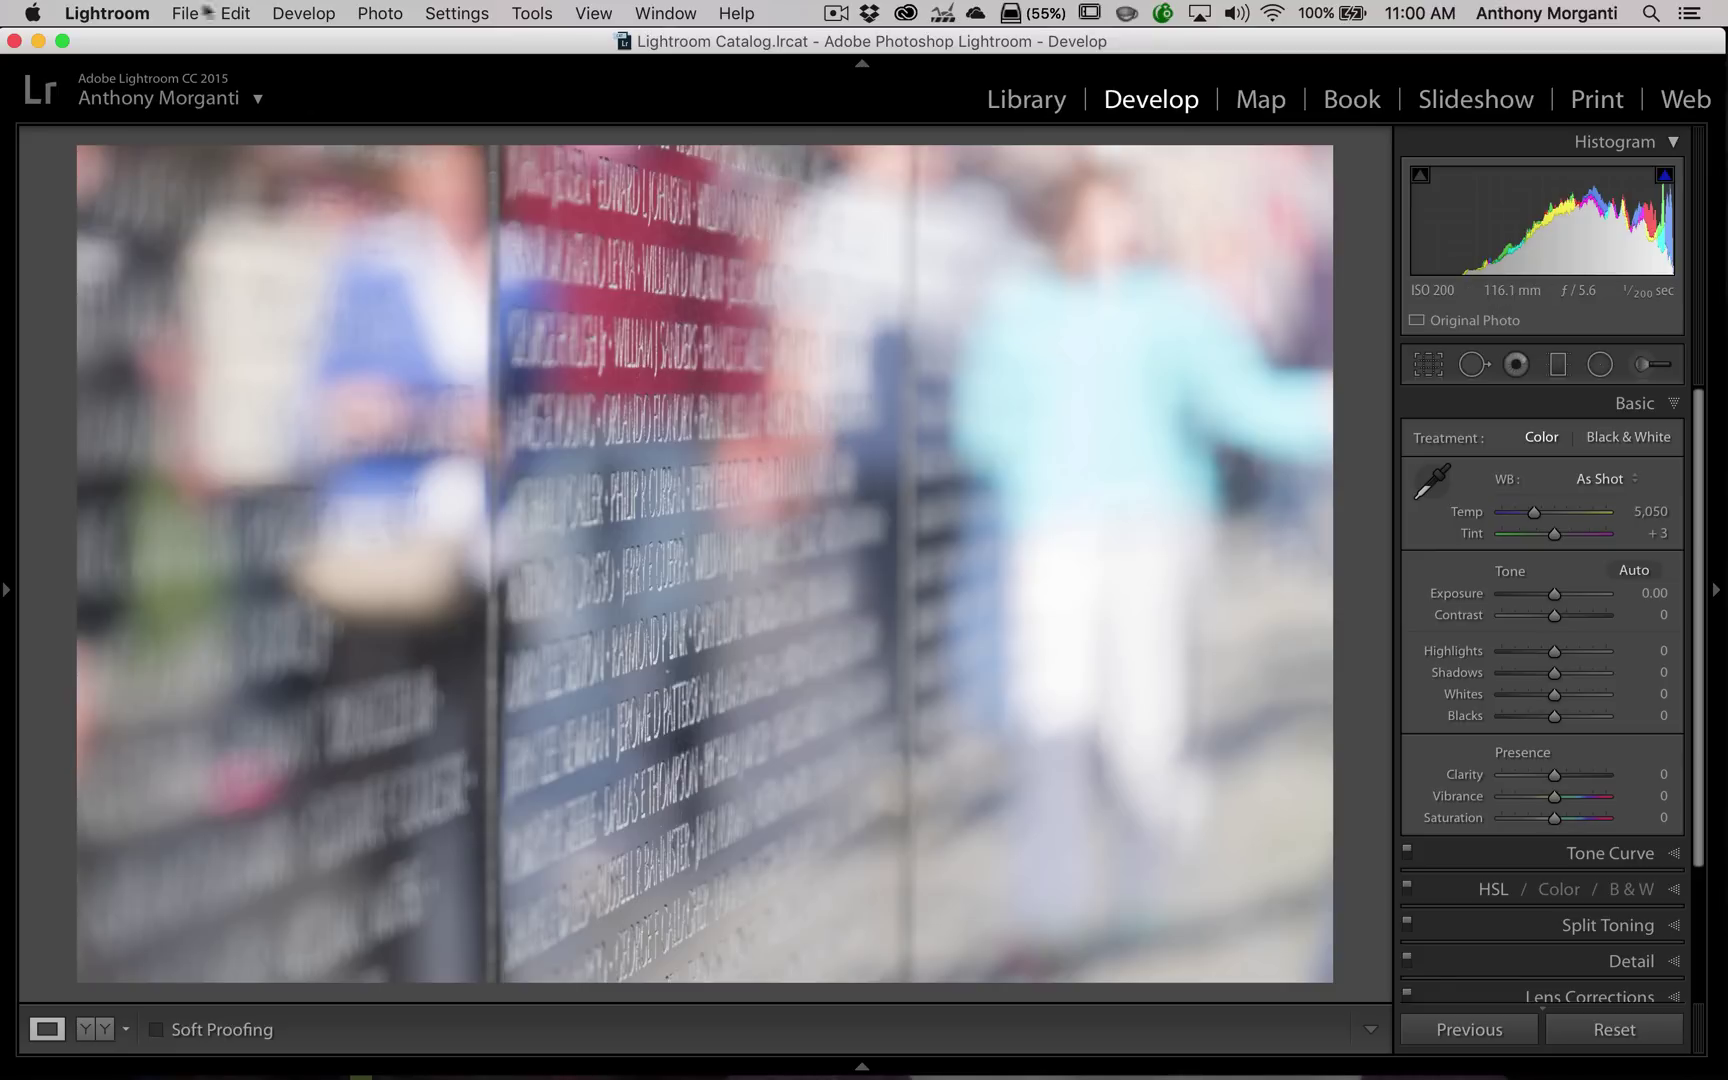
click(119, 18)
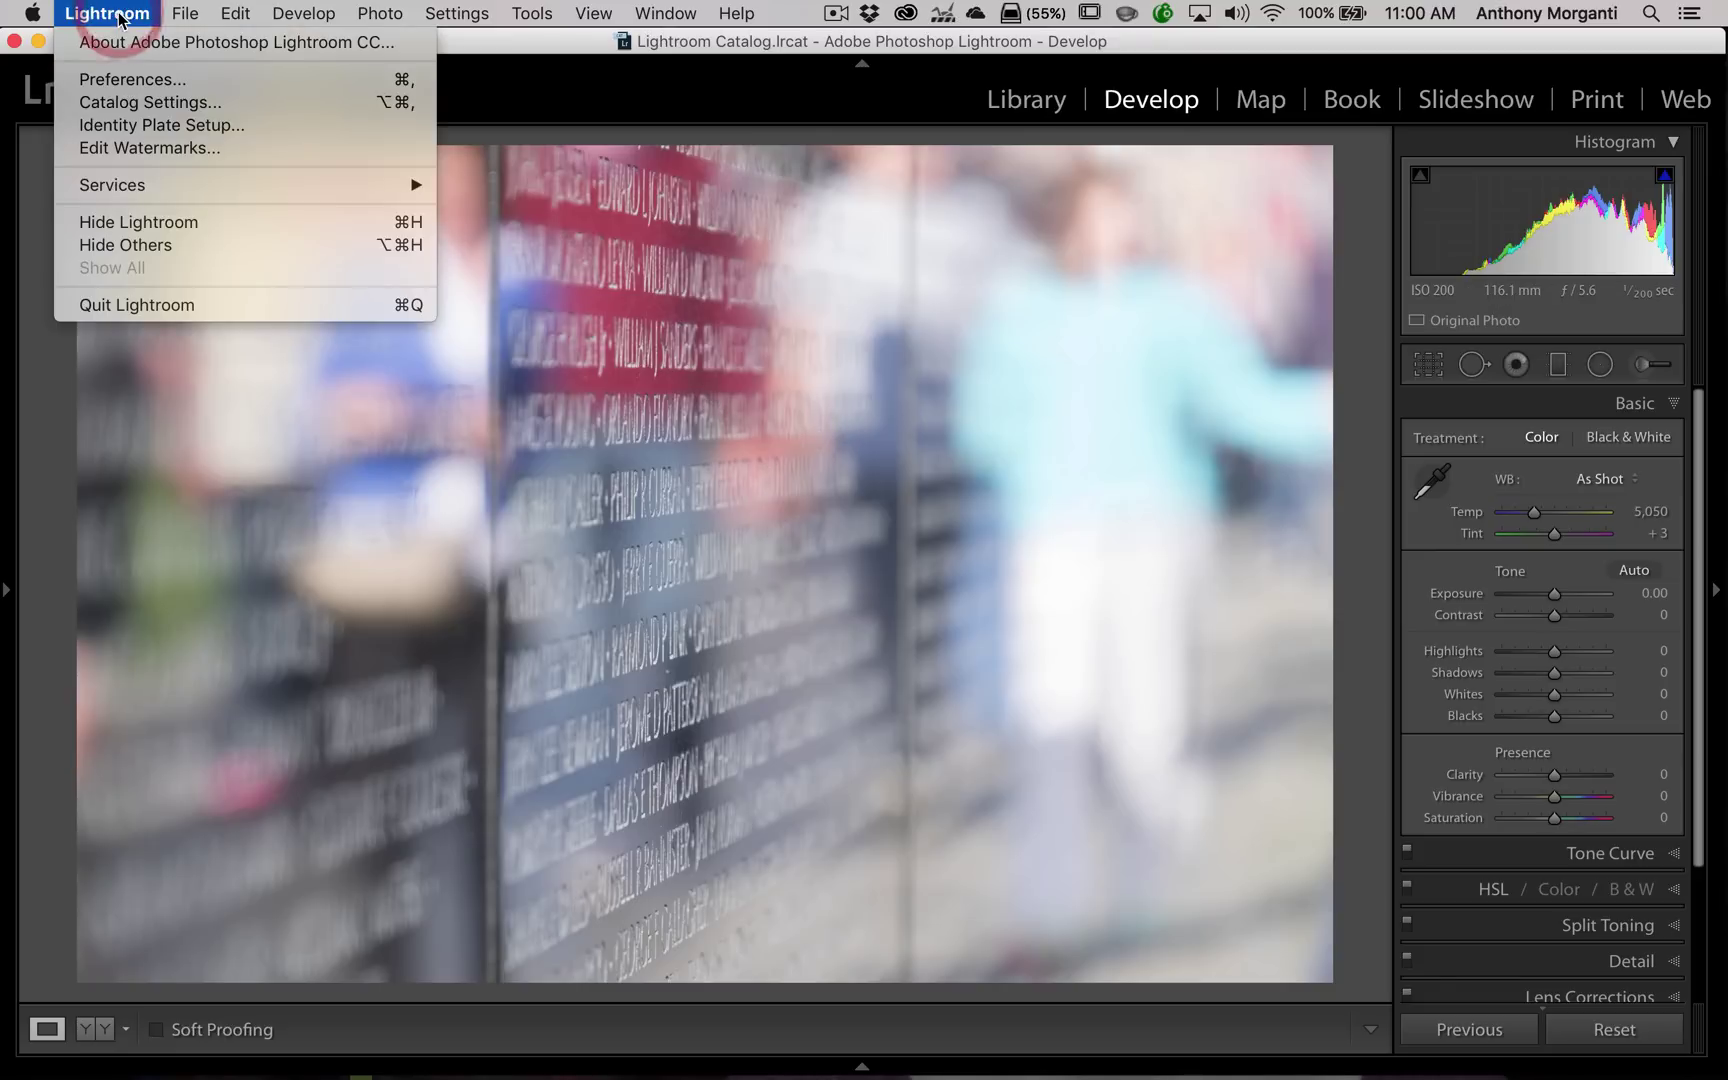
click(119, 79)
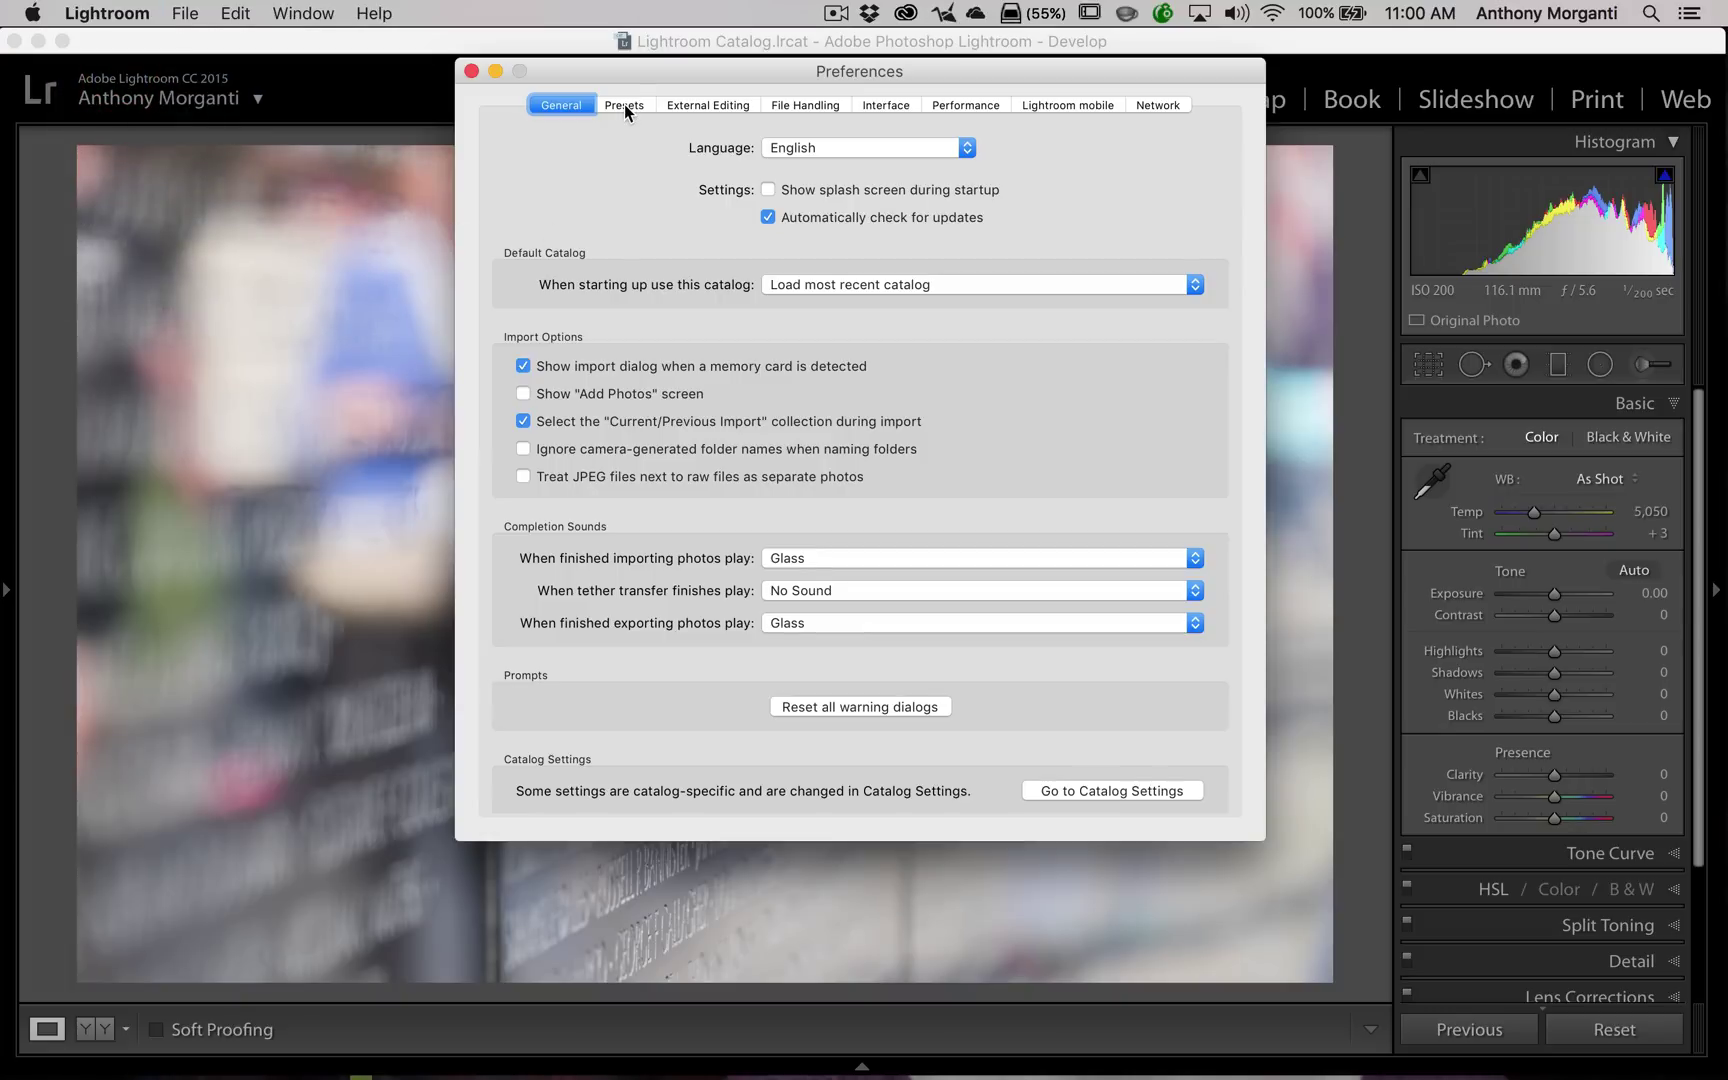
click(627, 108)
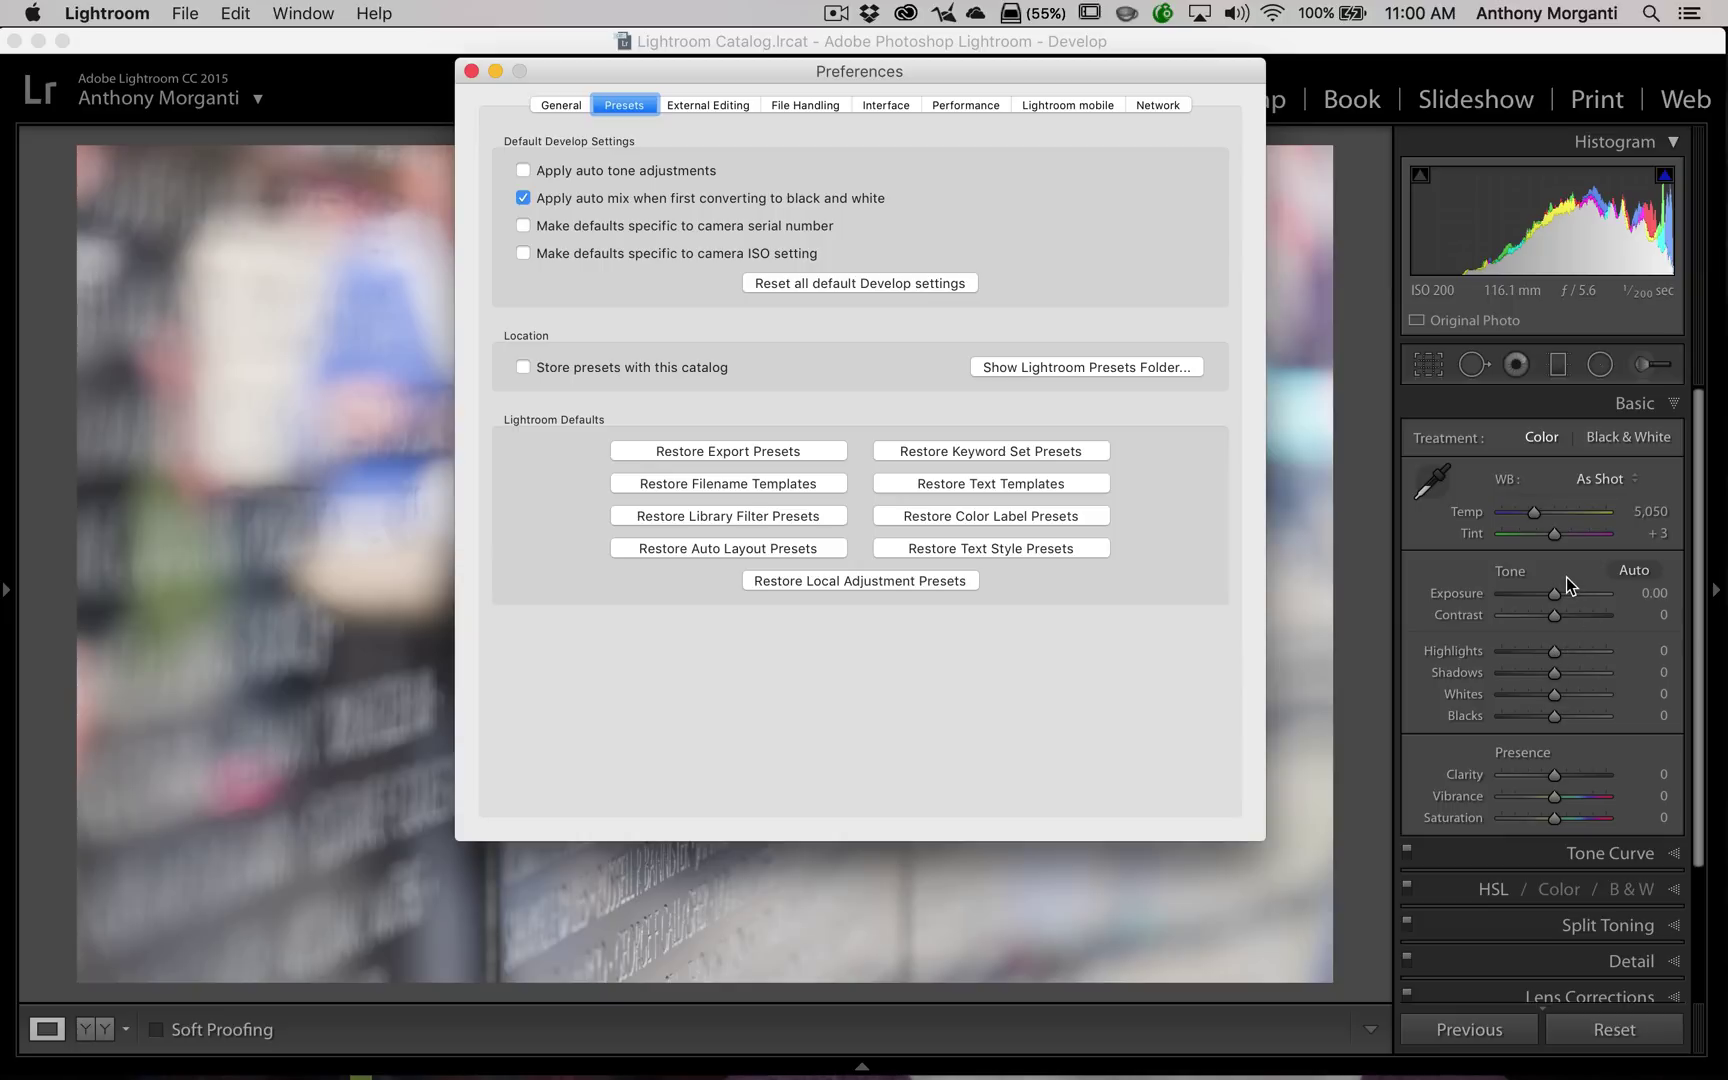
click(471, 71)
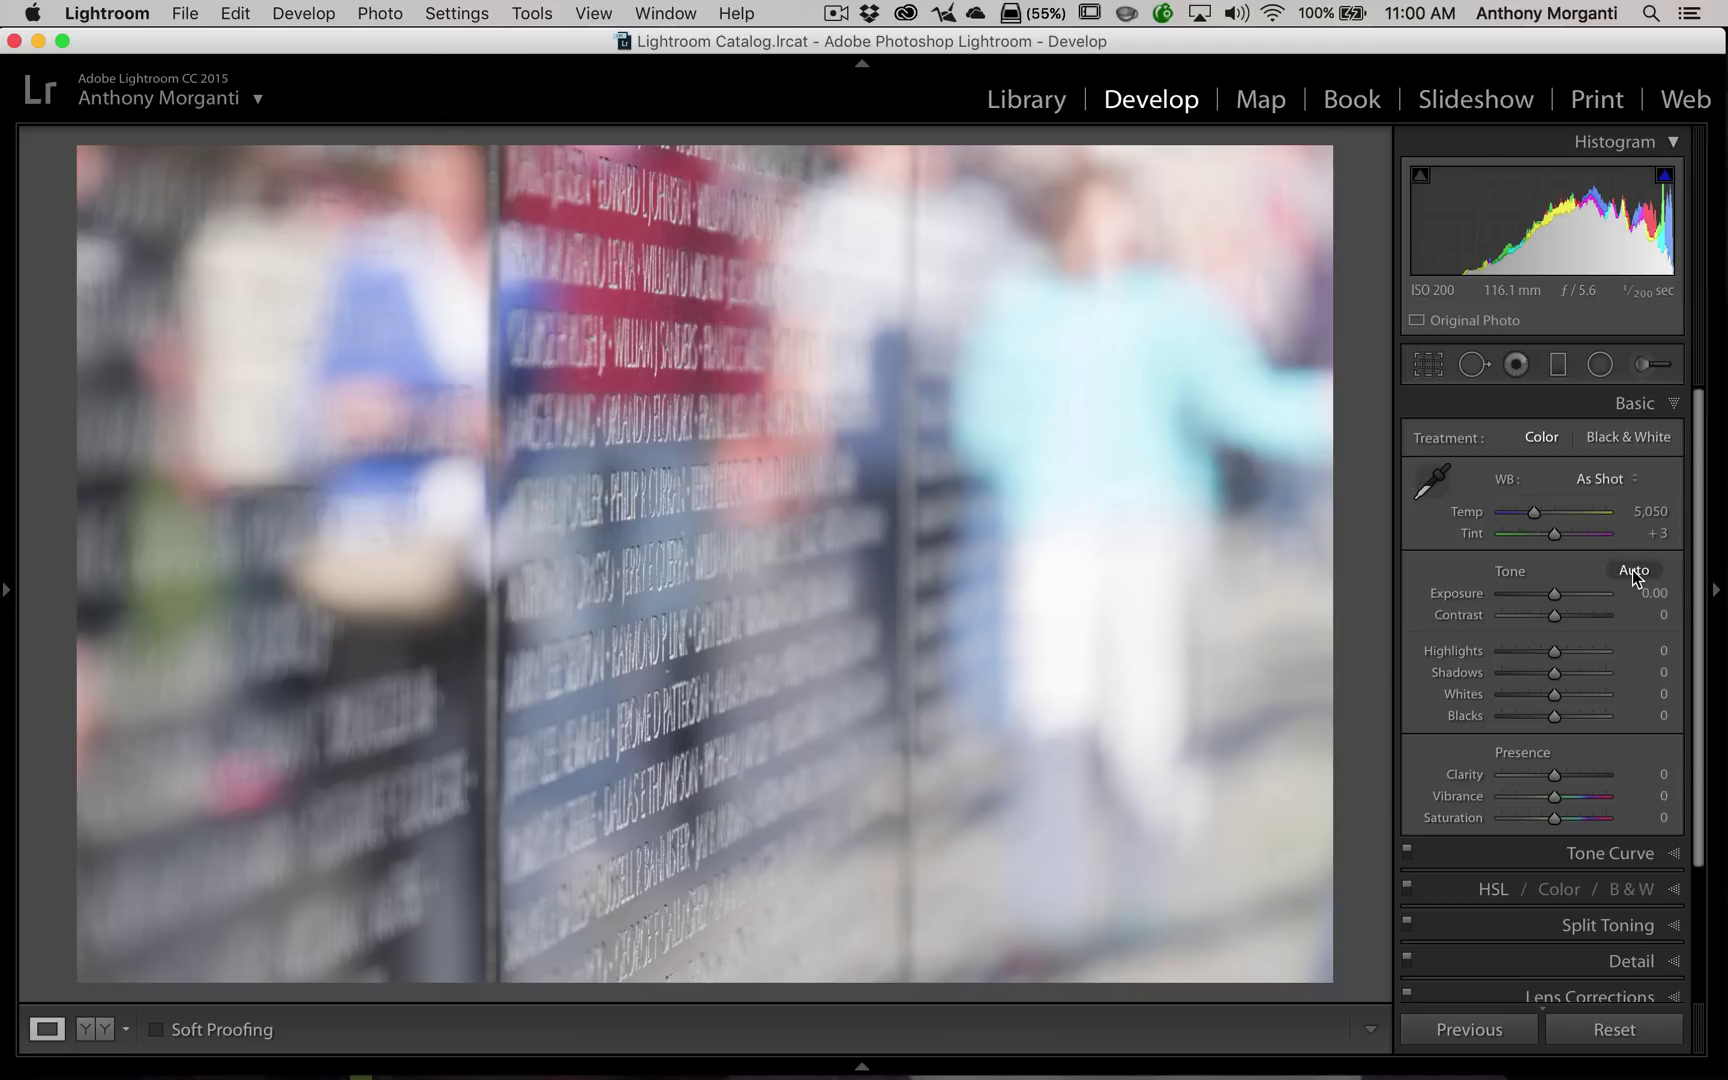
Apply Auto tone (Exposure −0.25, Contrast +11, Whites +14, Blacks −46), then open Presets preferences.
click(1634, 571)
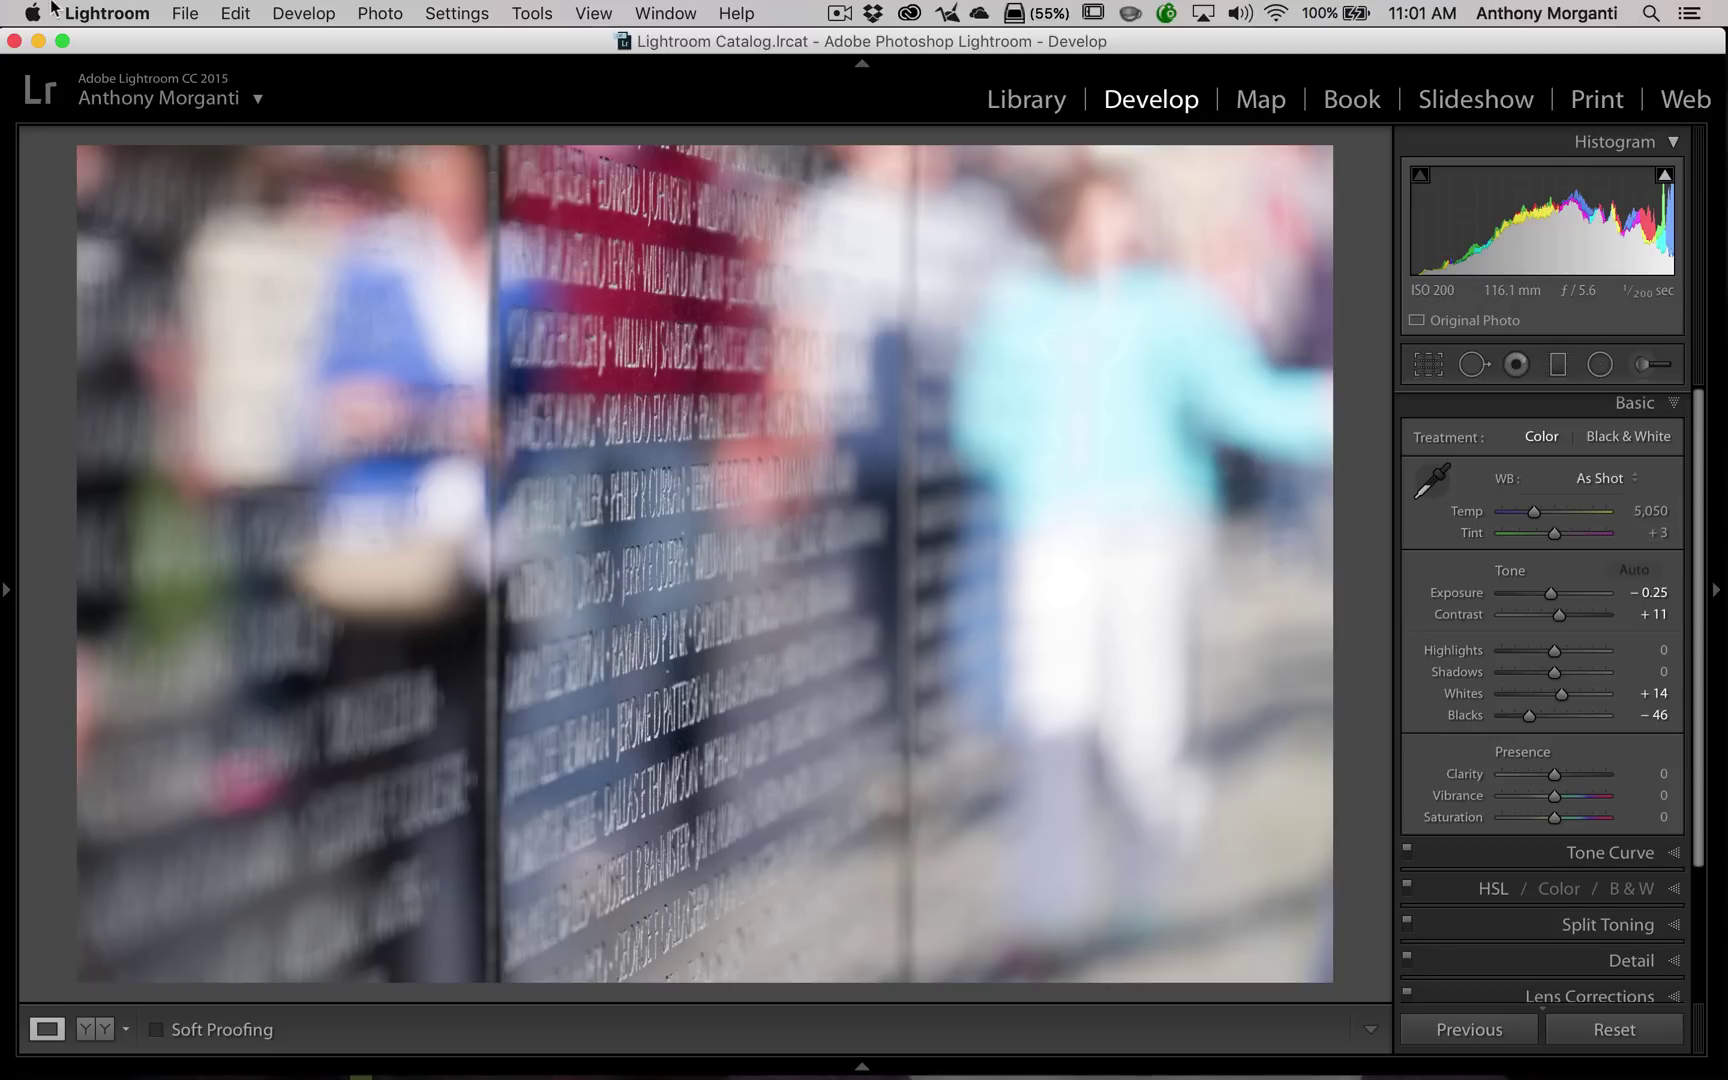
click(119, 22)
click(118, 74)
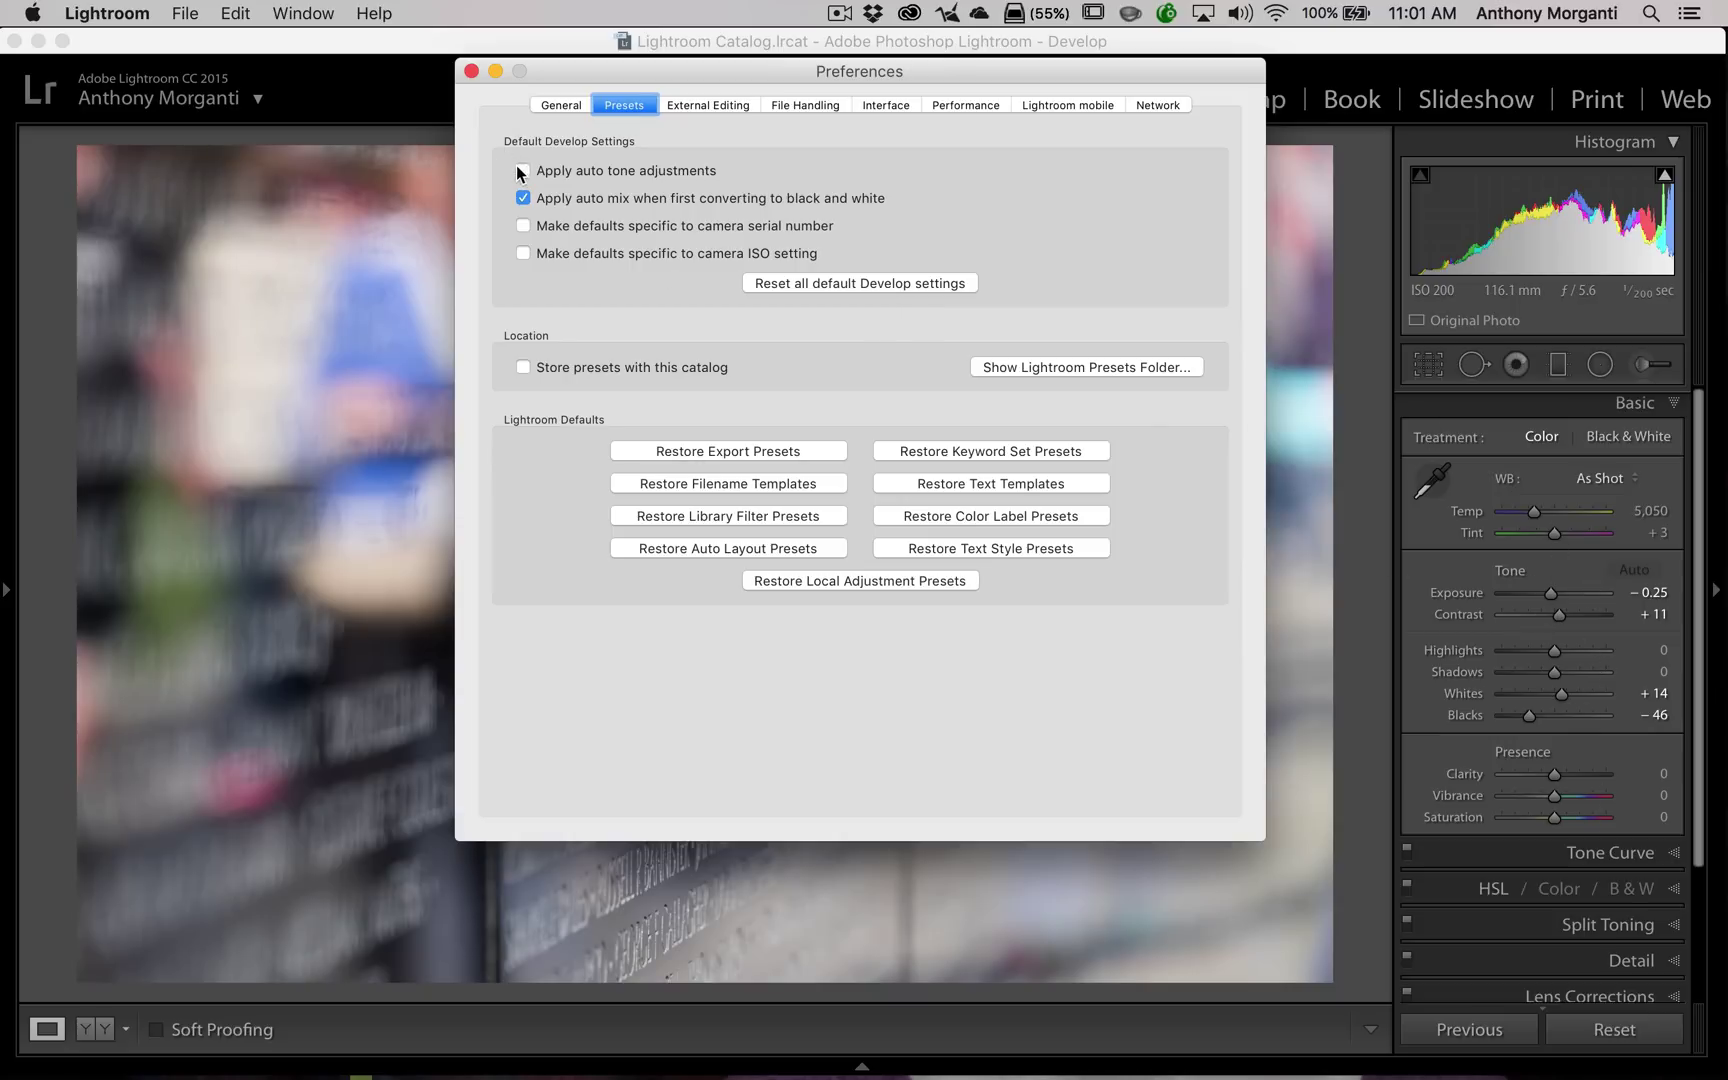
Close Preferences with auto tone adjustments left off and scroll back to the photo's sliders.
click(471, 71)
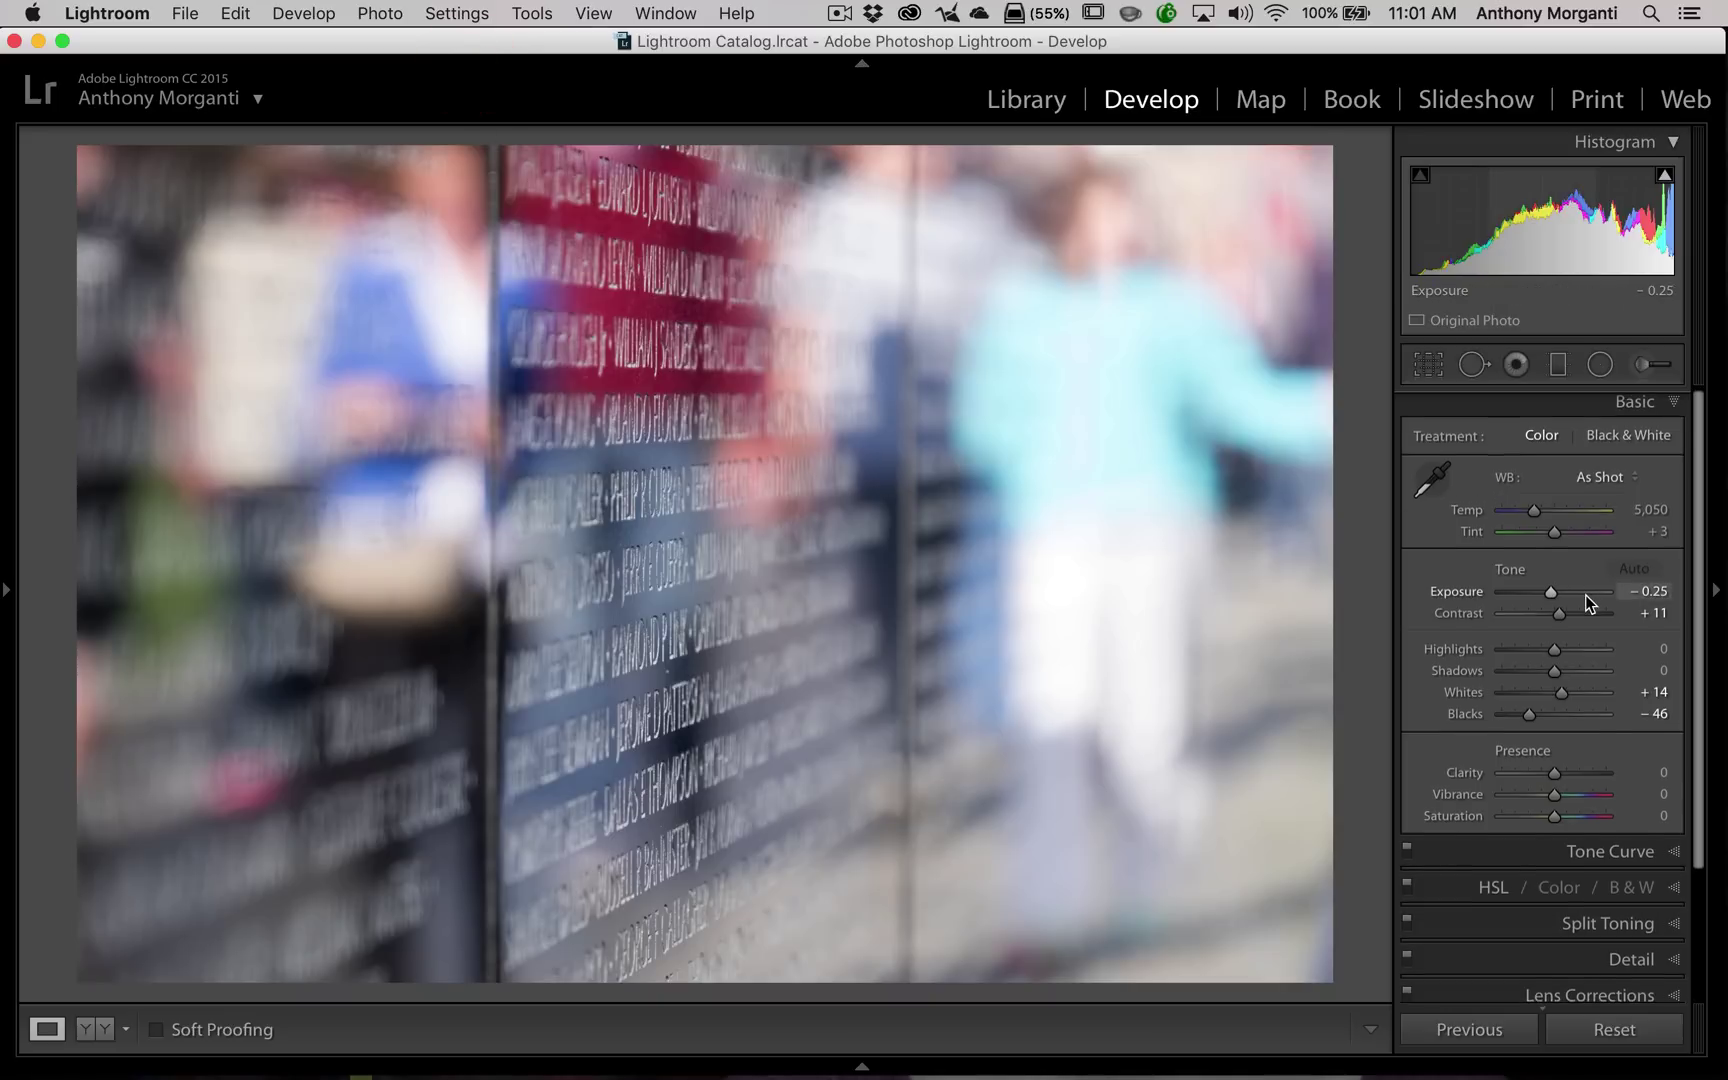
scroll(1588, 600, down, 1)
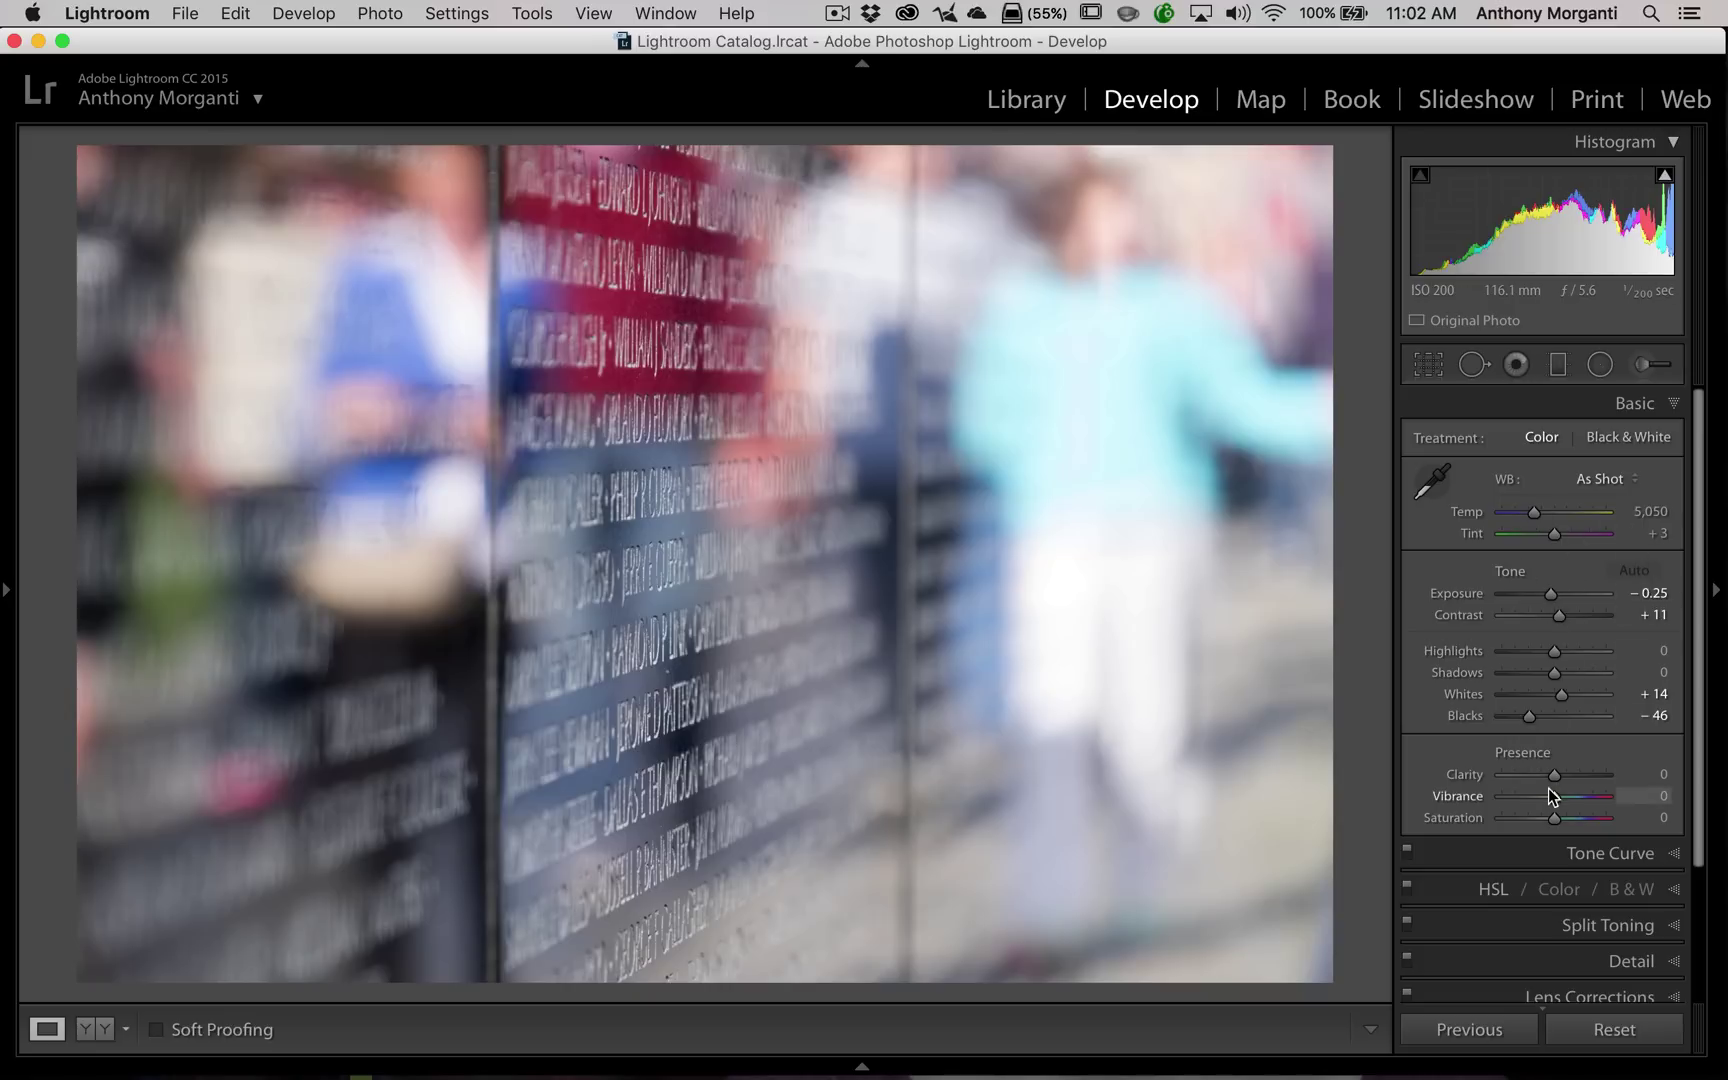
Raise Clarity to +50, then Reset the photo so all Basic sliders return to zero.
drag(1554, 775, 1566, 820)
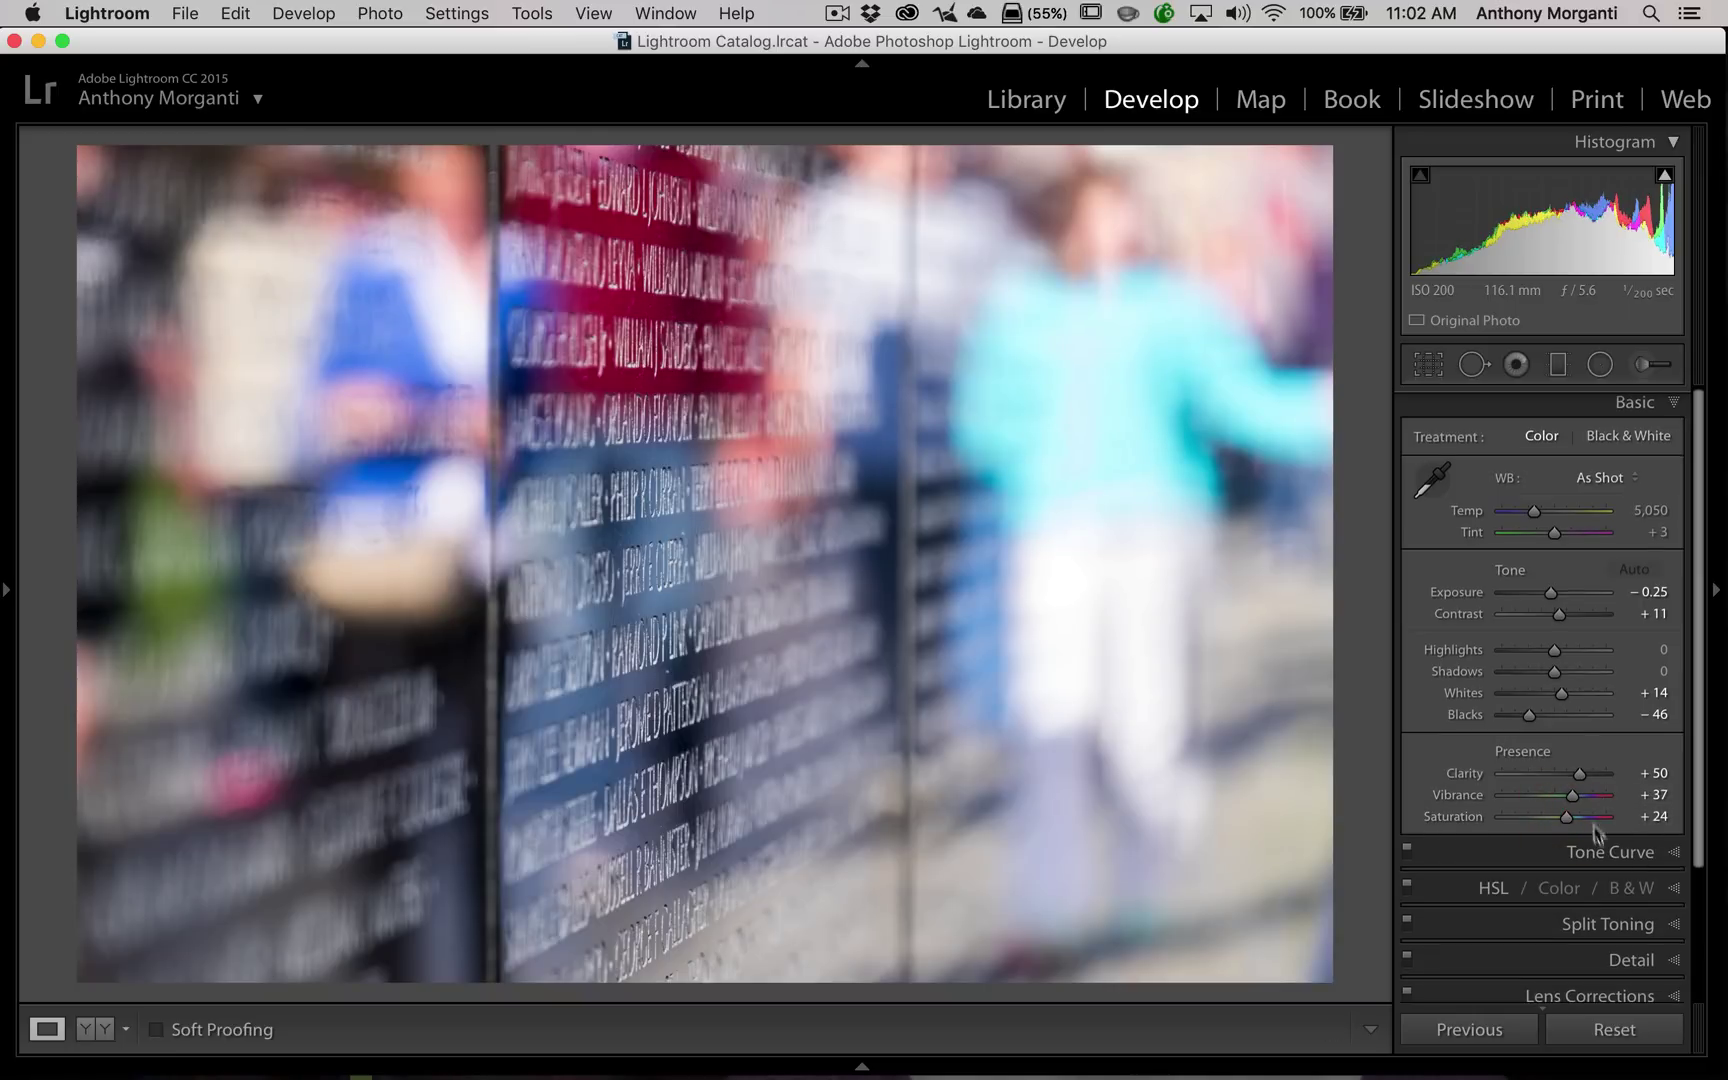
click(1612, 1032)
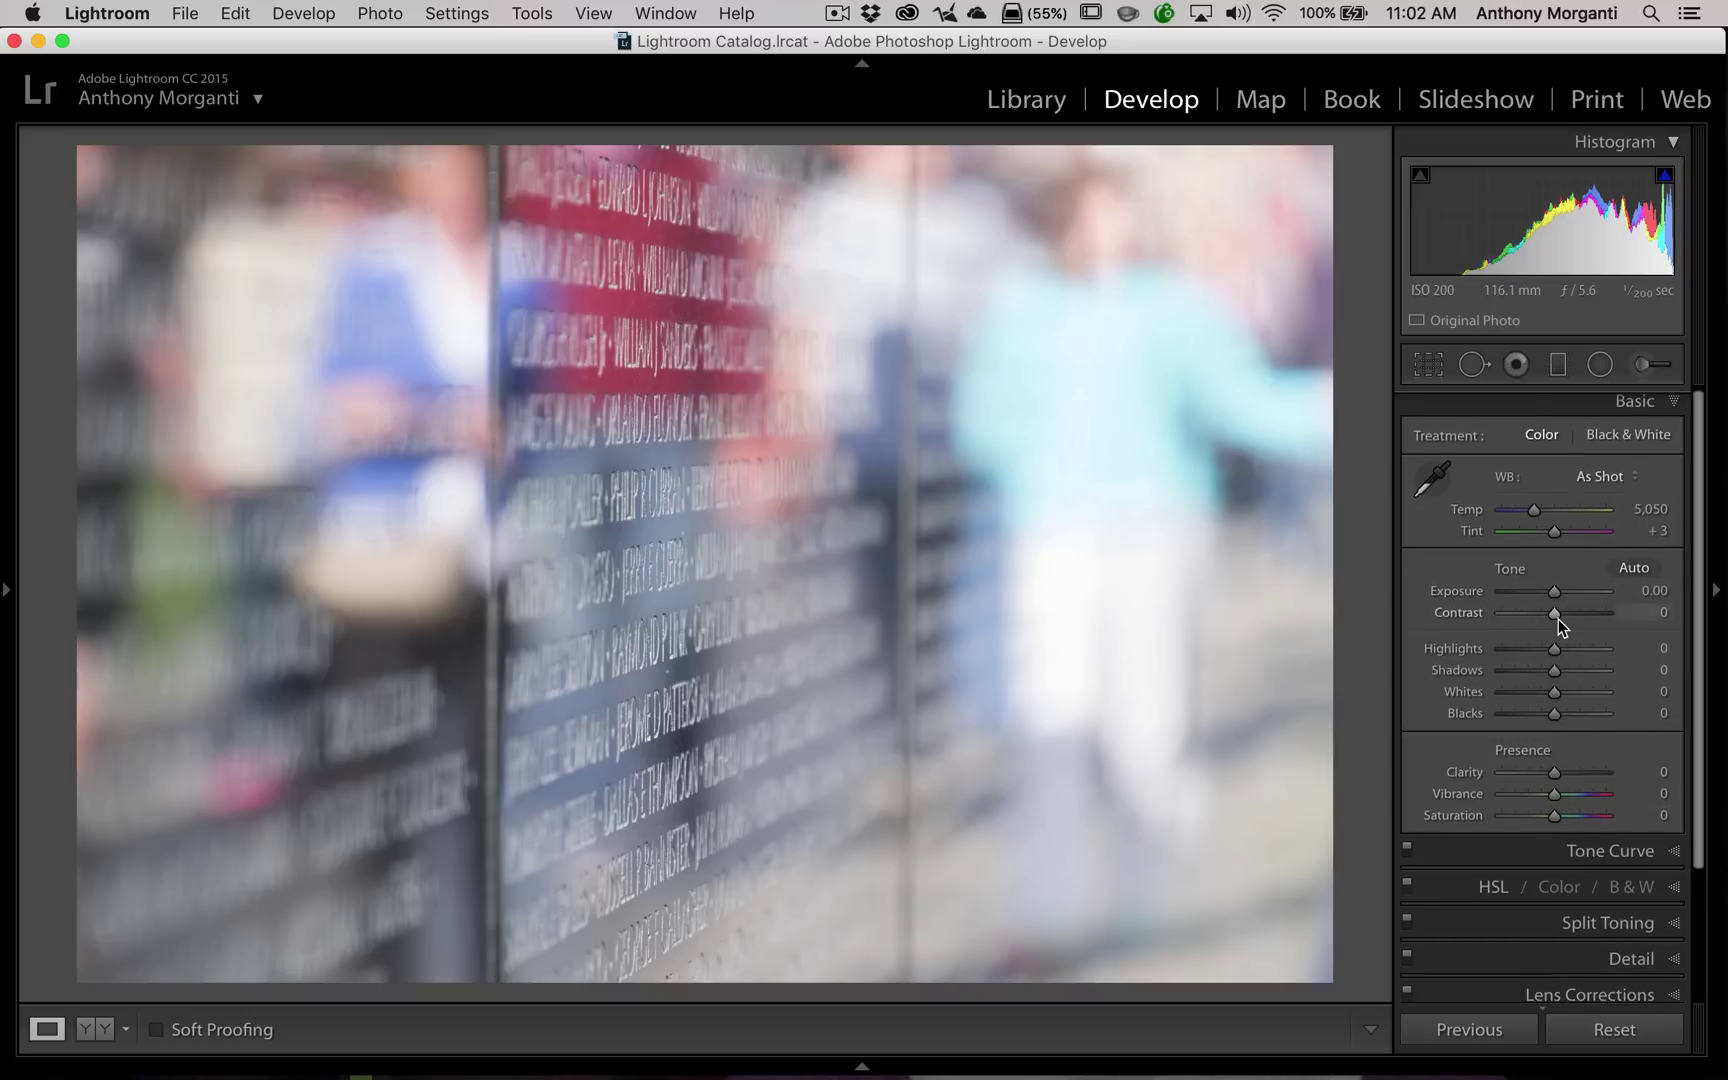
Set Contrast to +40, Vibrance to +24 and Saturation to +38 in the Basic panel.
drag(1554, 613, 1566, 772)
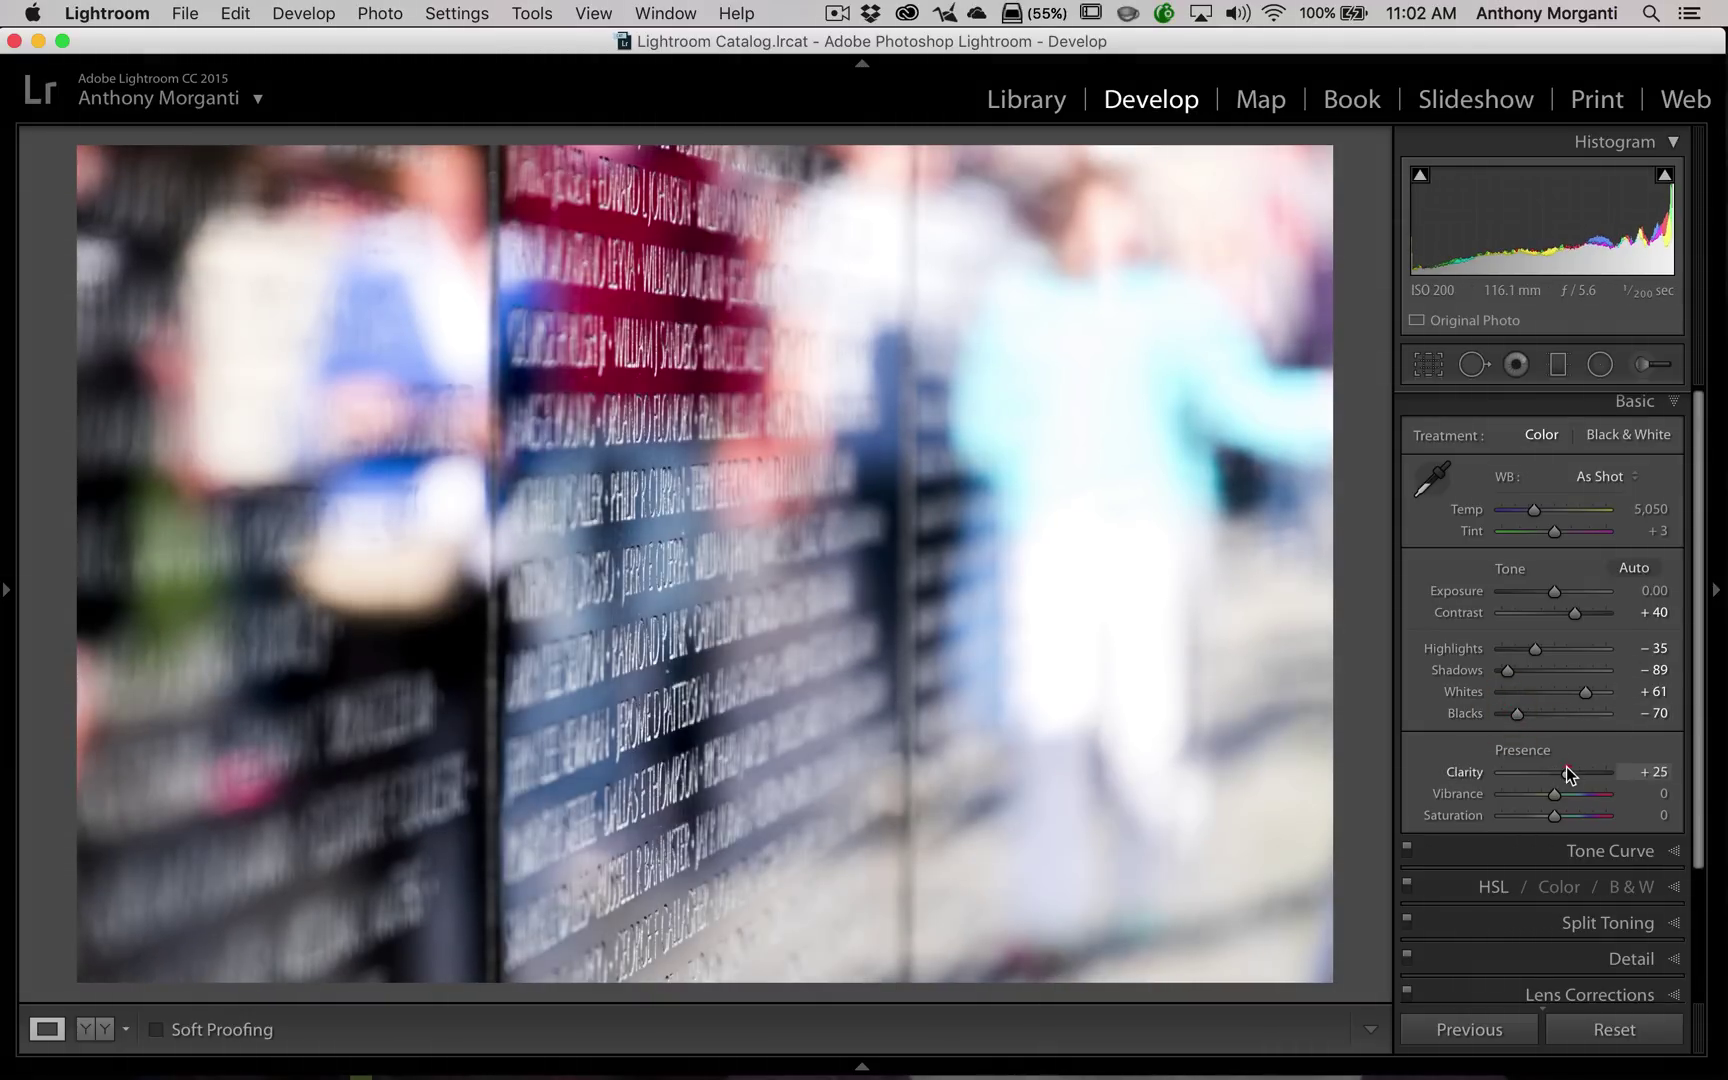
click(1566, 794)
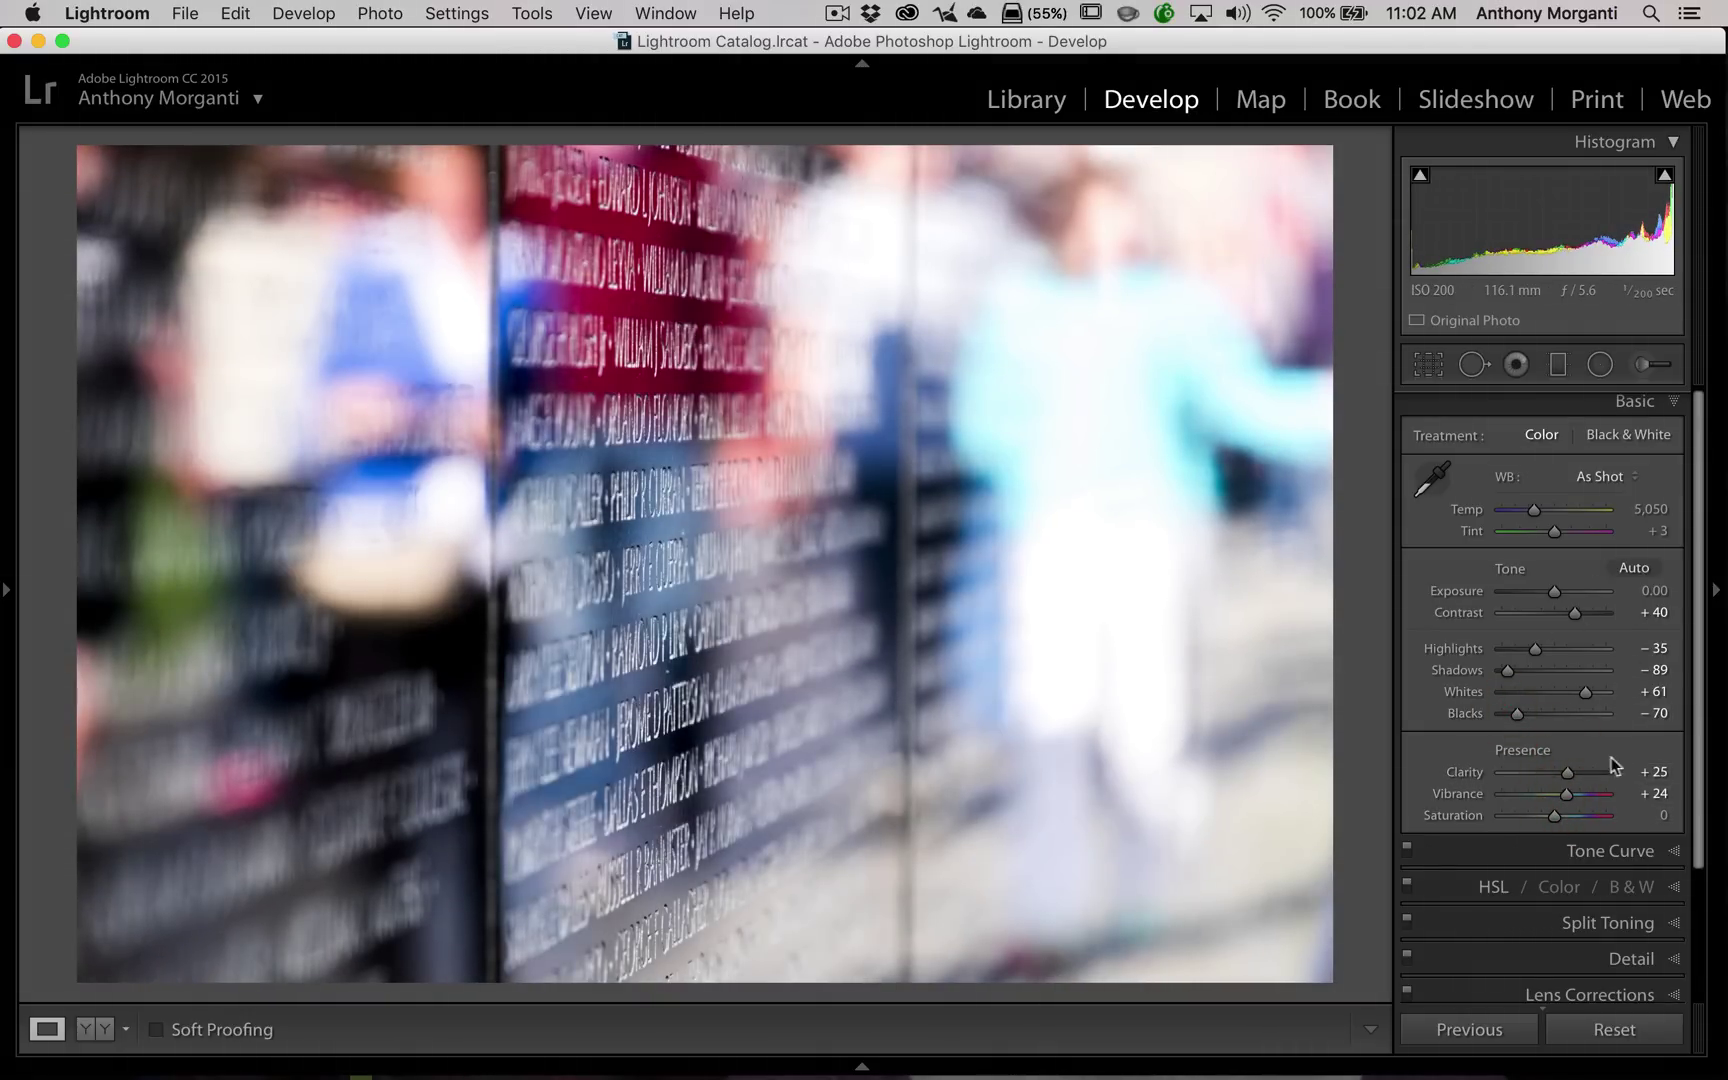
click(1571, 815)
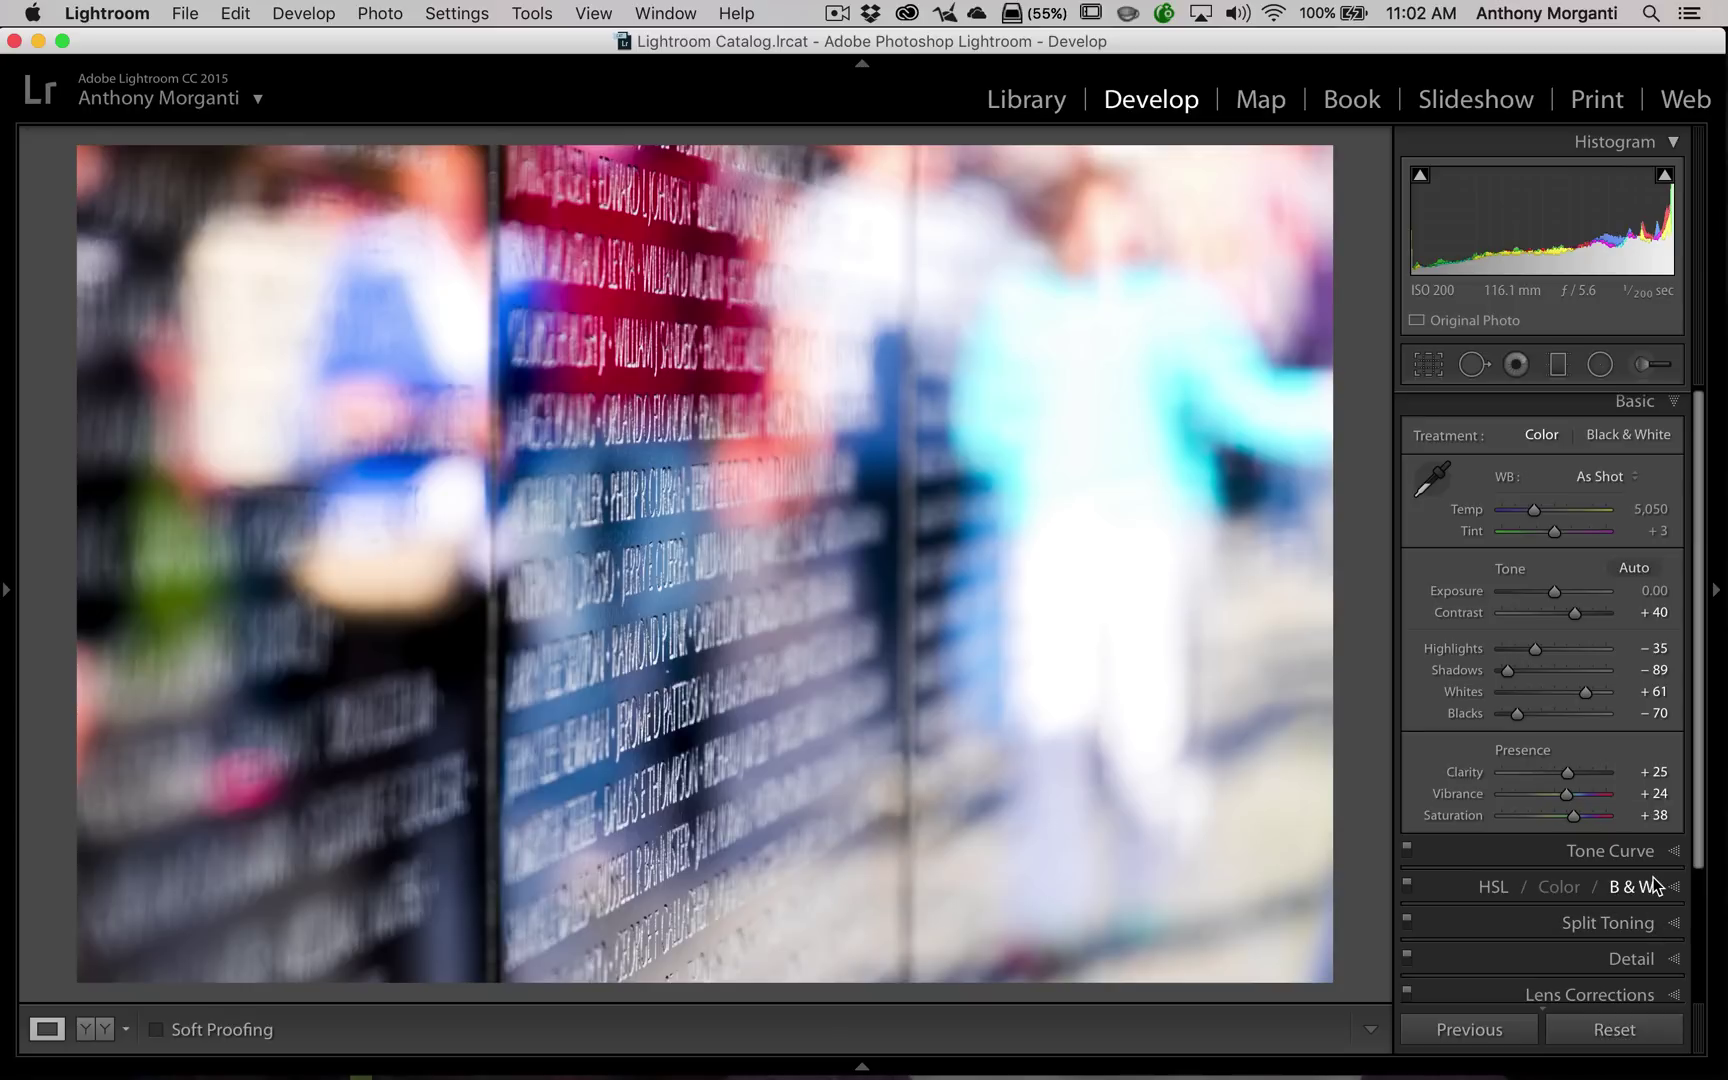
Update the Fujifilm X-T1 develop defaults to the current settings, then Reset to verify them.
key(alt)
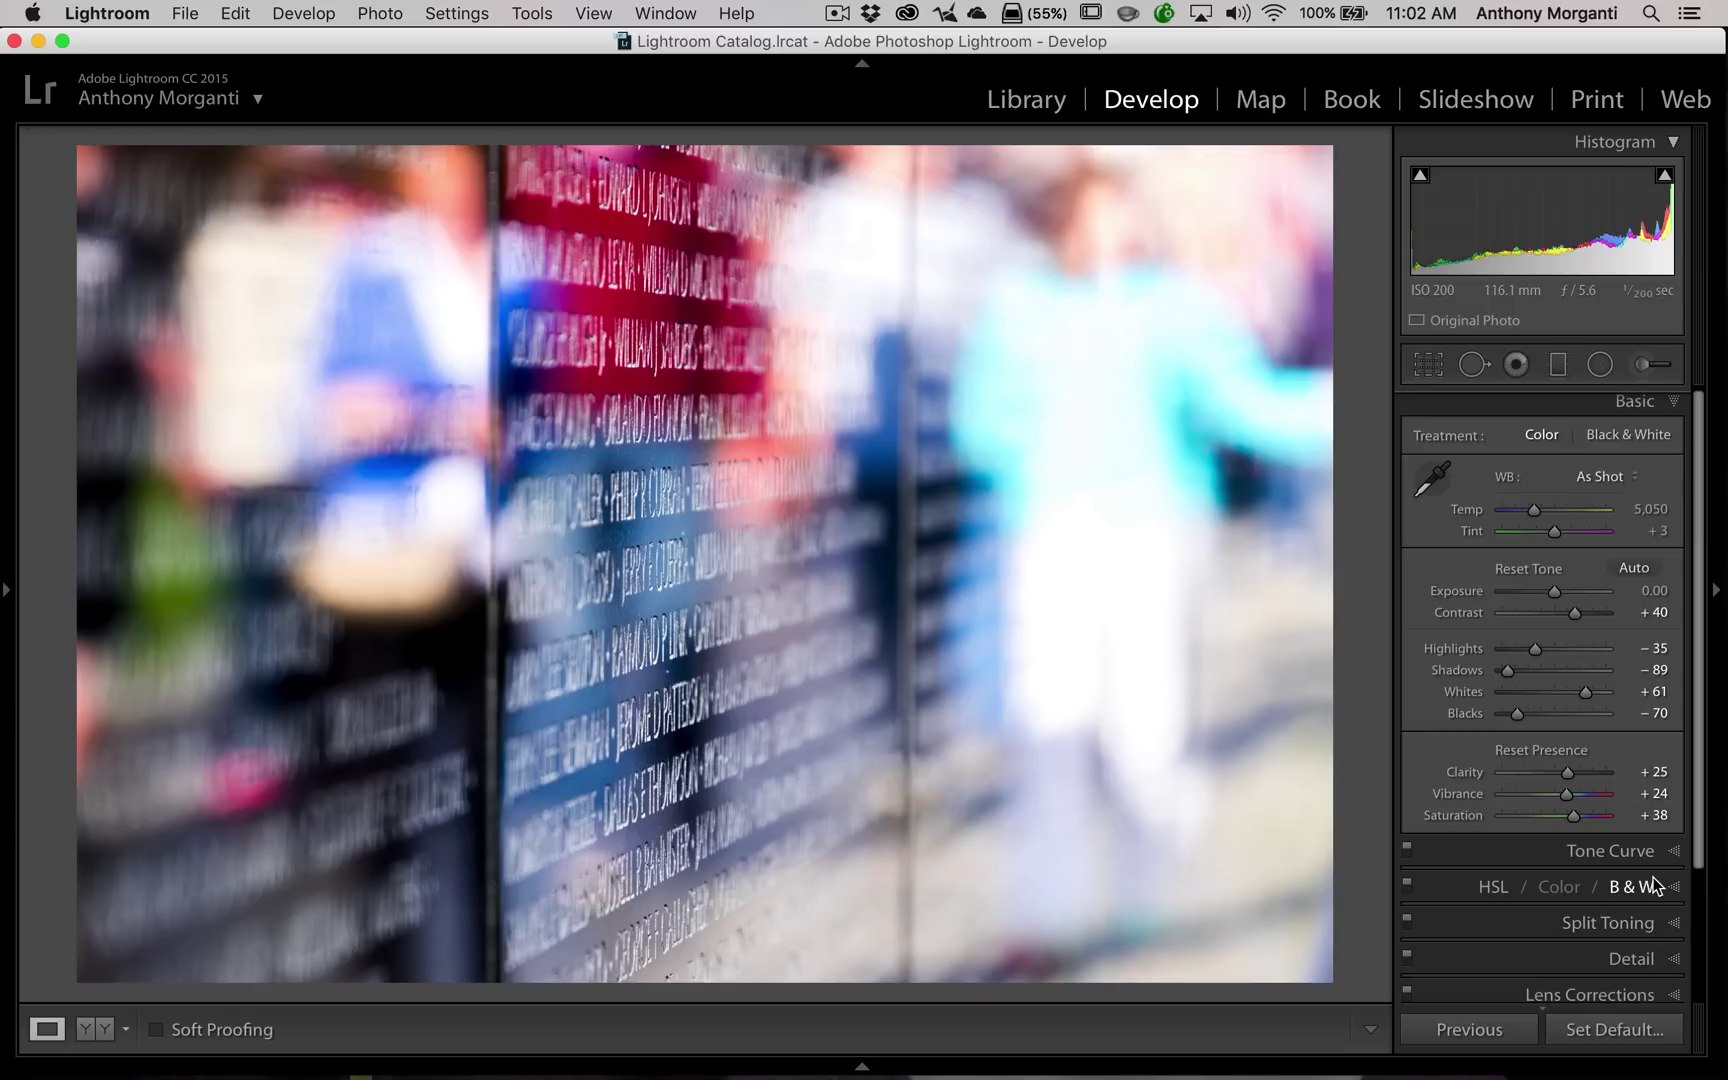
alt+click(1612, 1033)
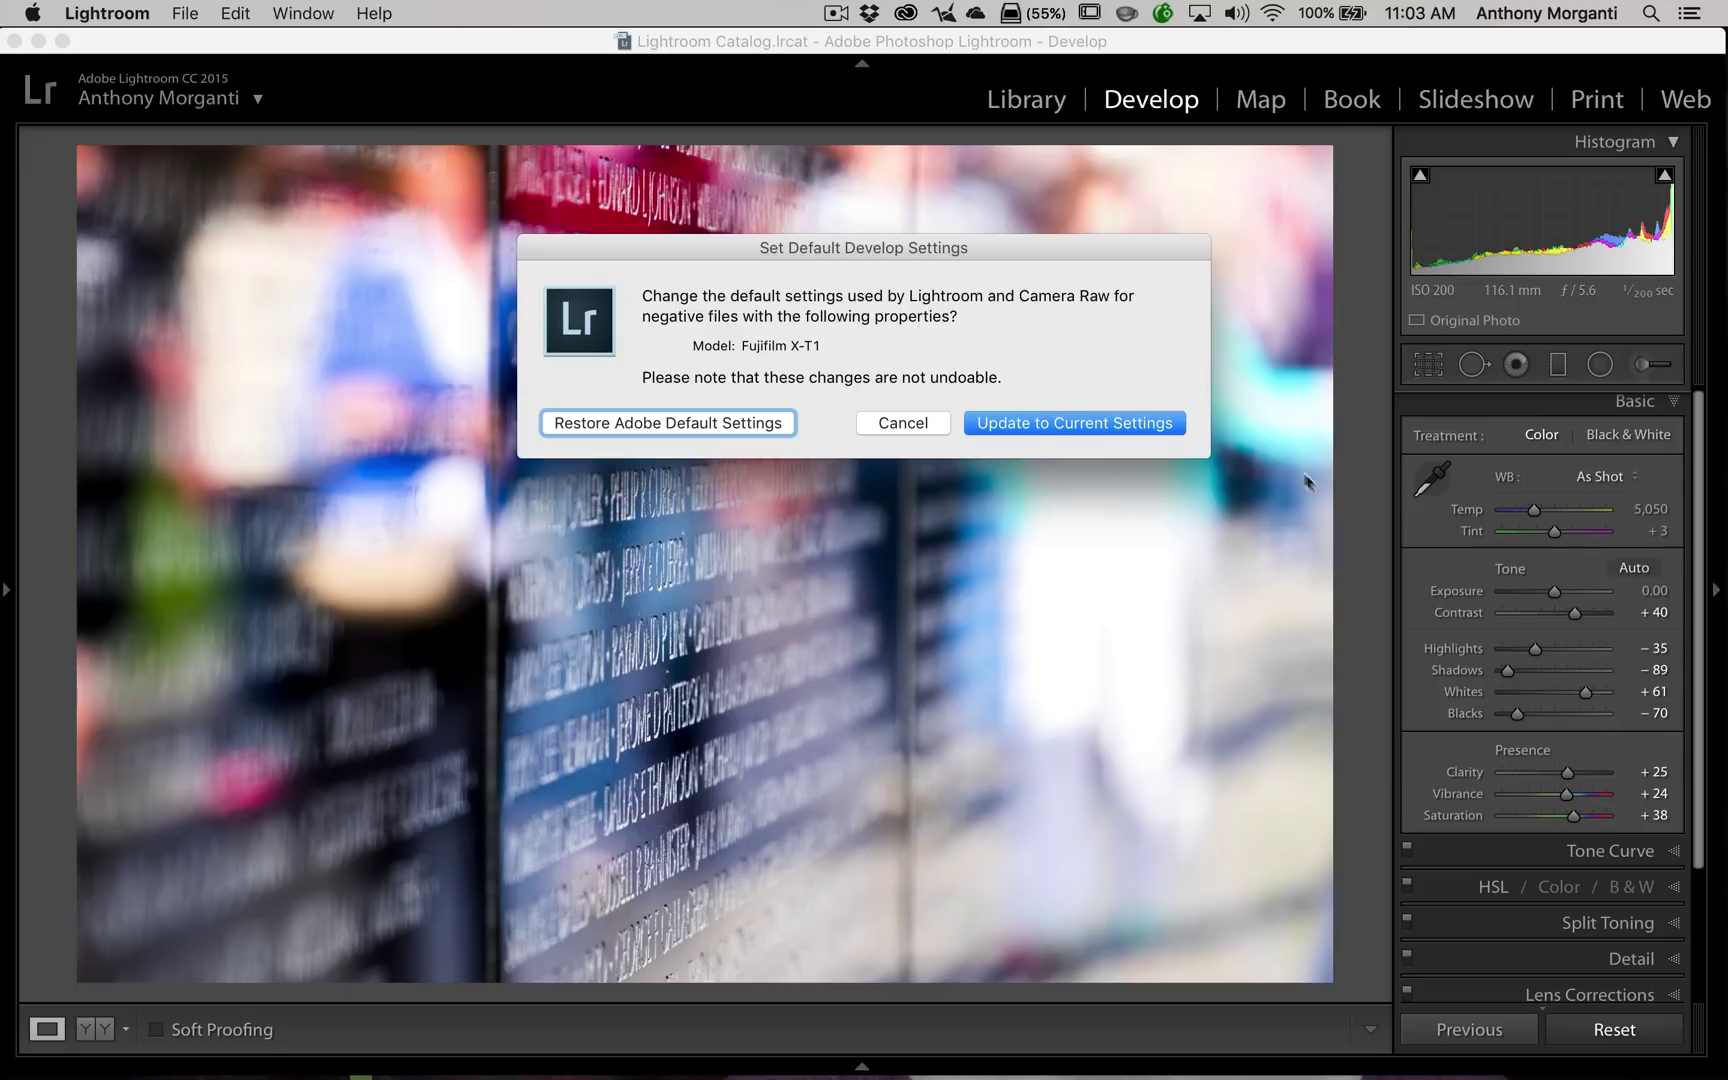
click(1013, 424)
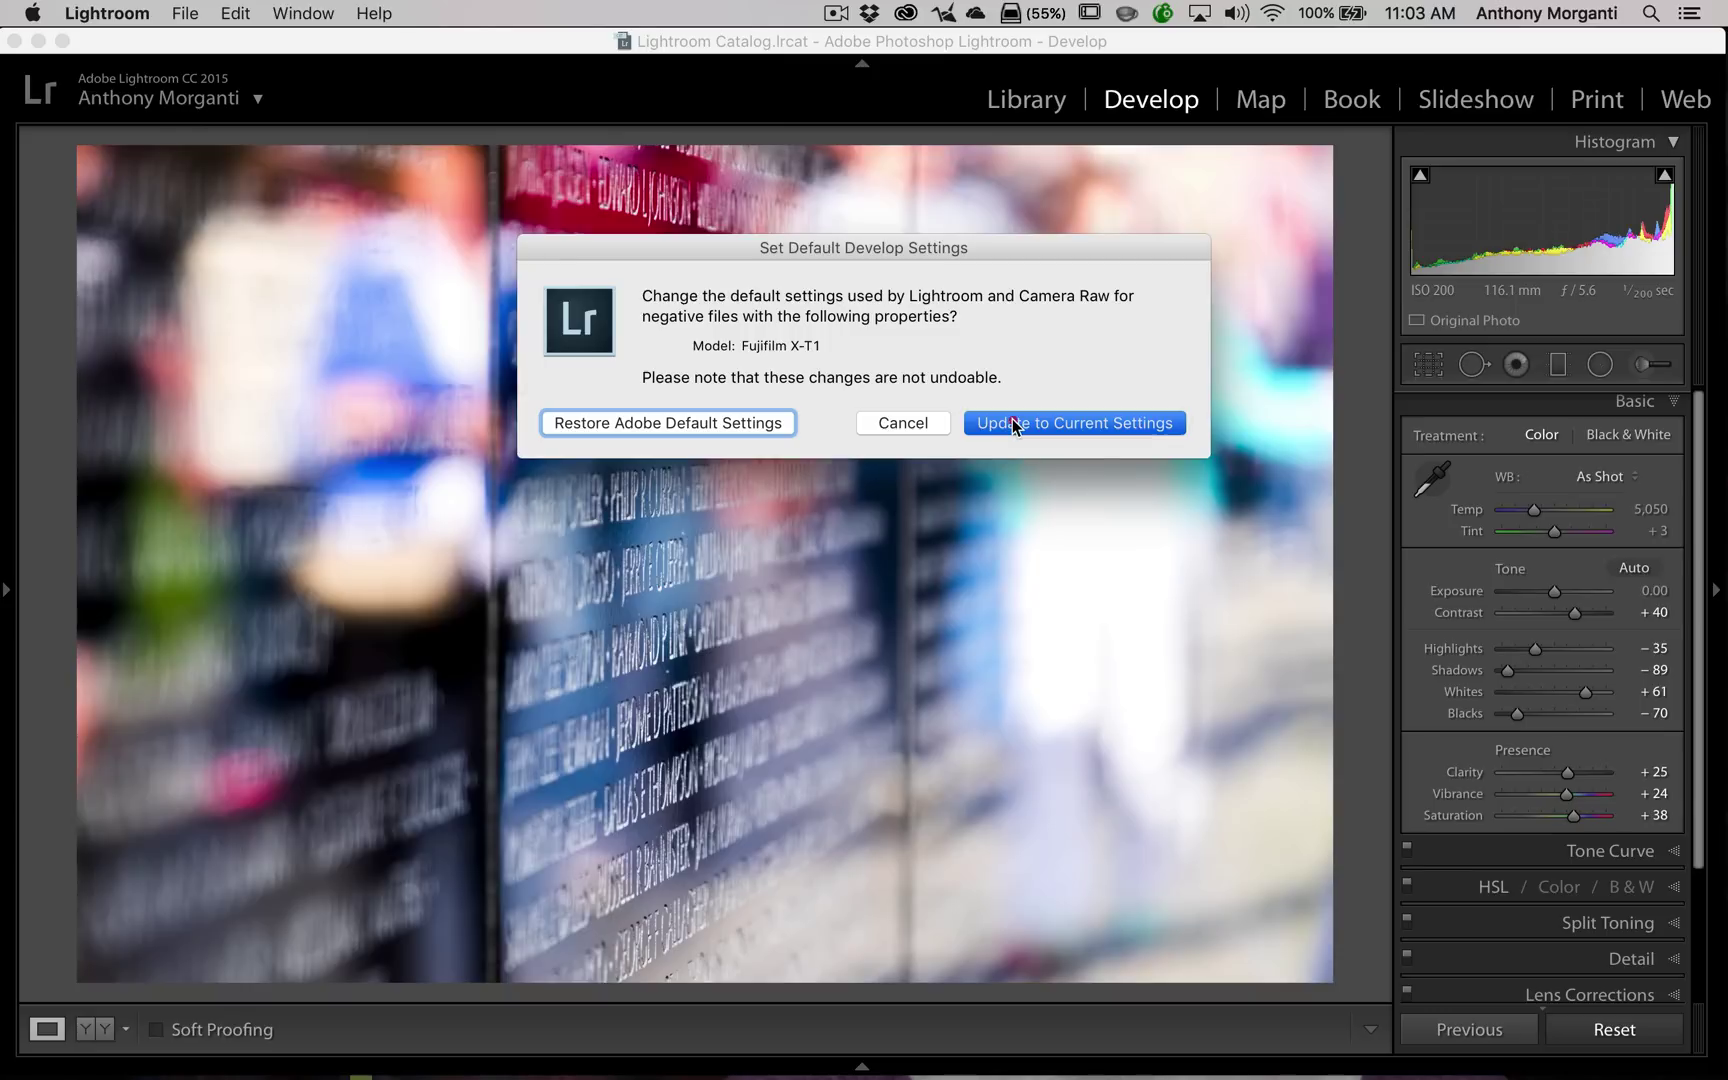
click(1603, 1030)
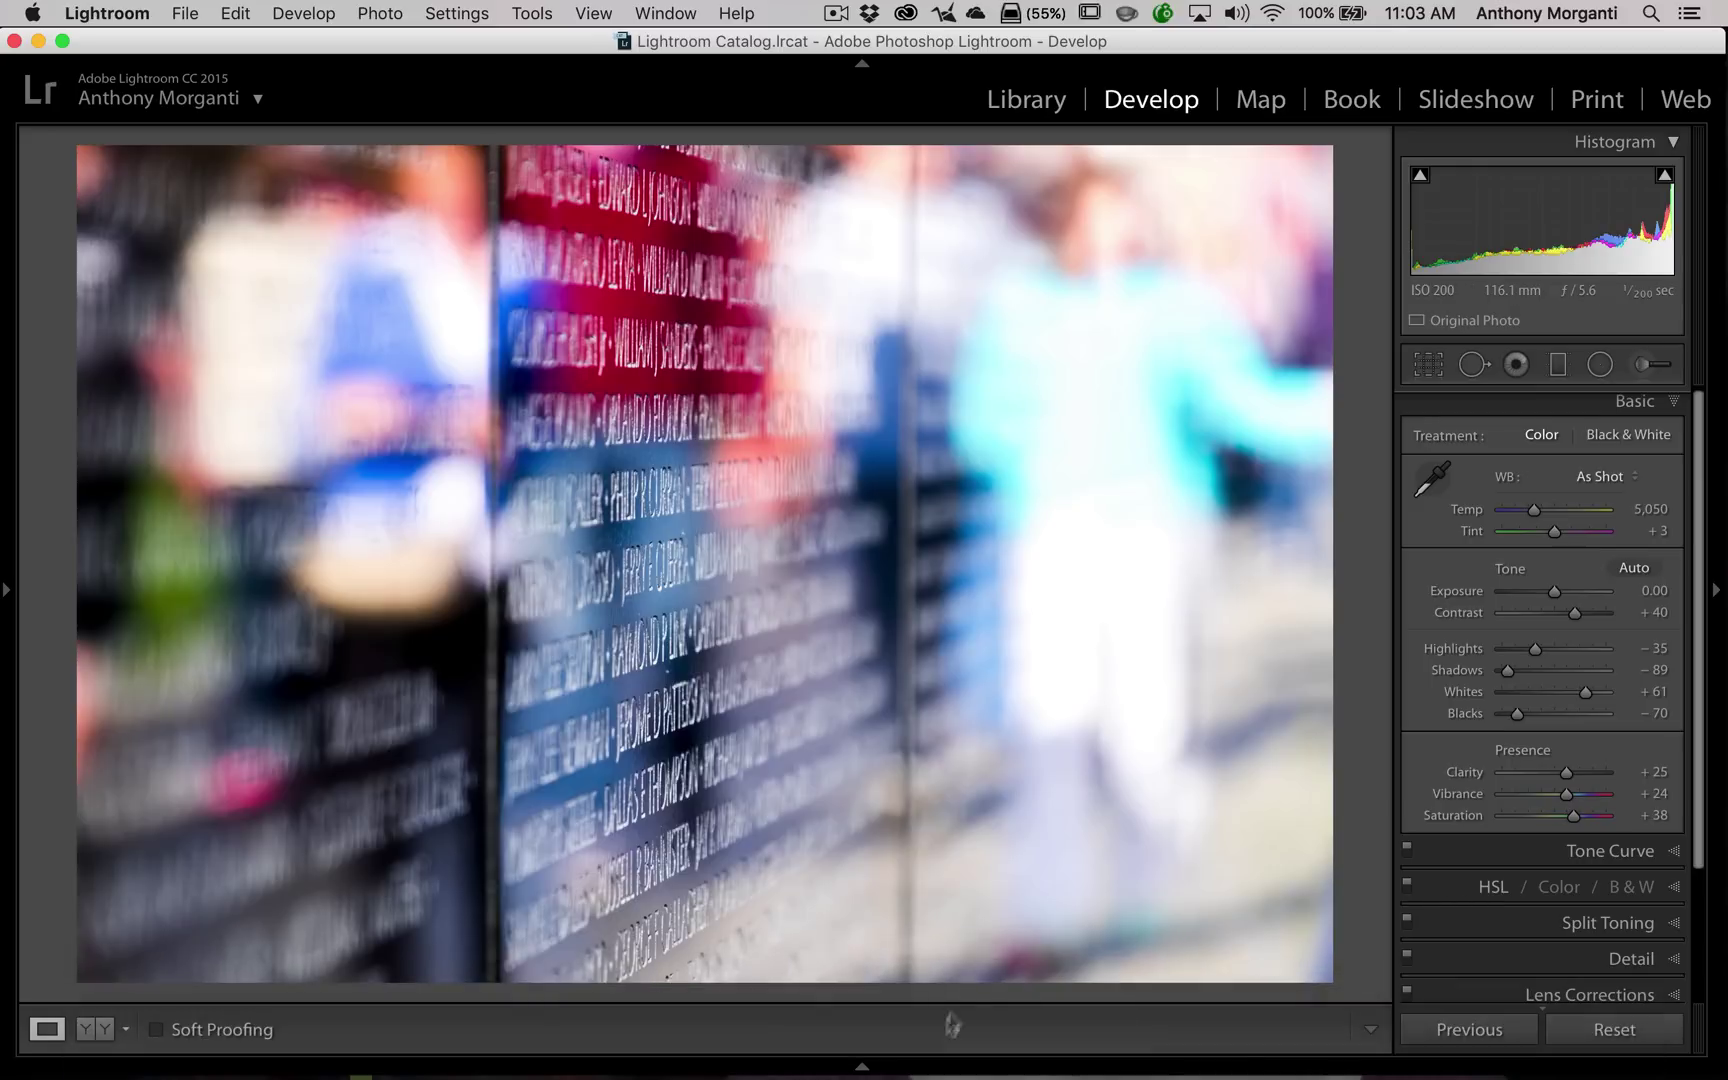
Reset statue photo DSCF2636.RAF to the new camera defaults, then view DSCF2633 and DSCF2634.
click(864, 1067)
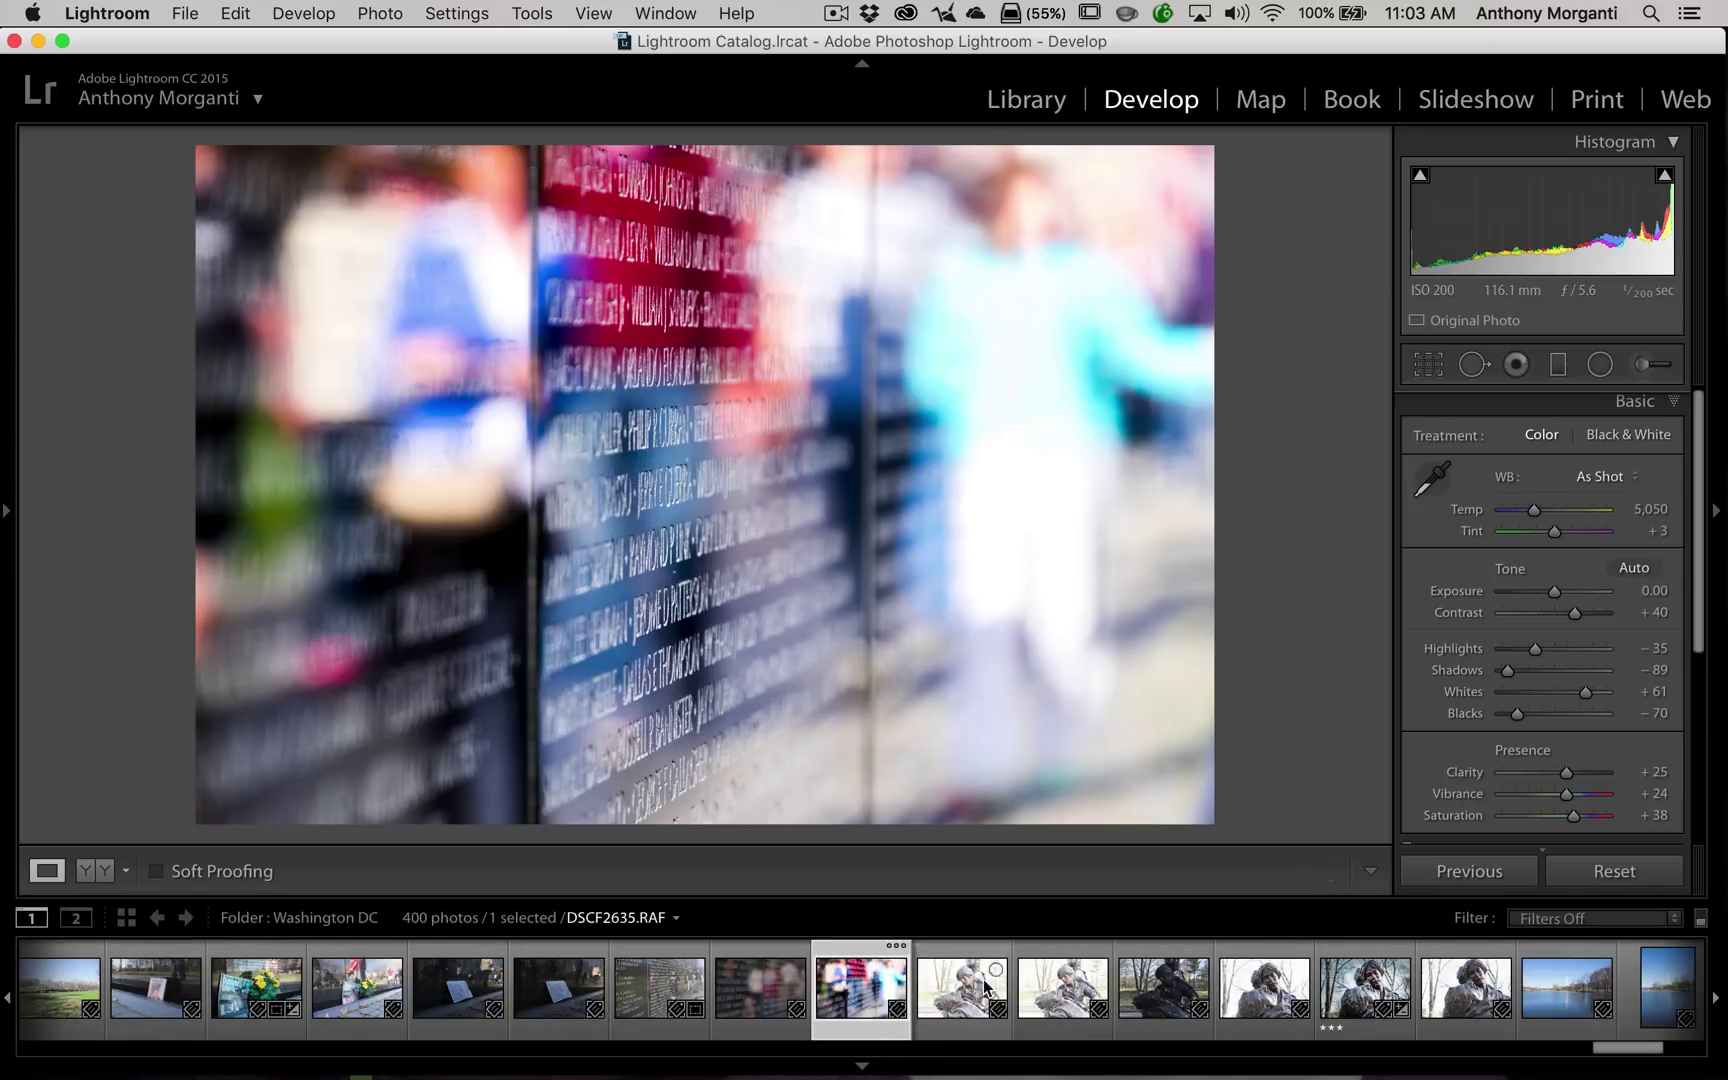
click(1050, 990)
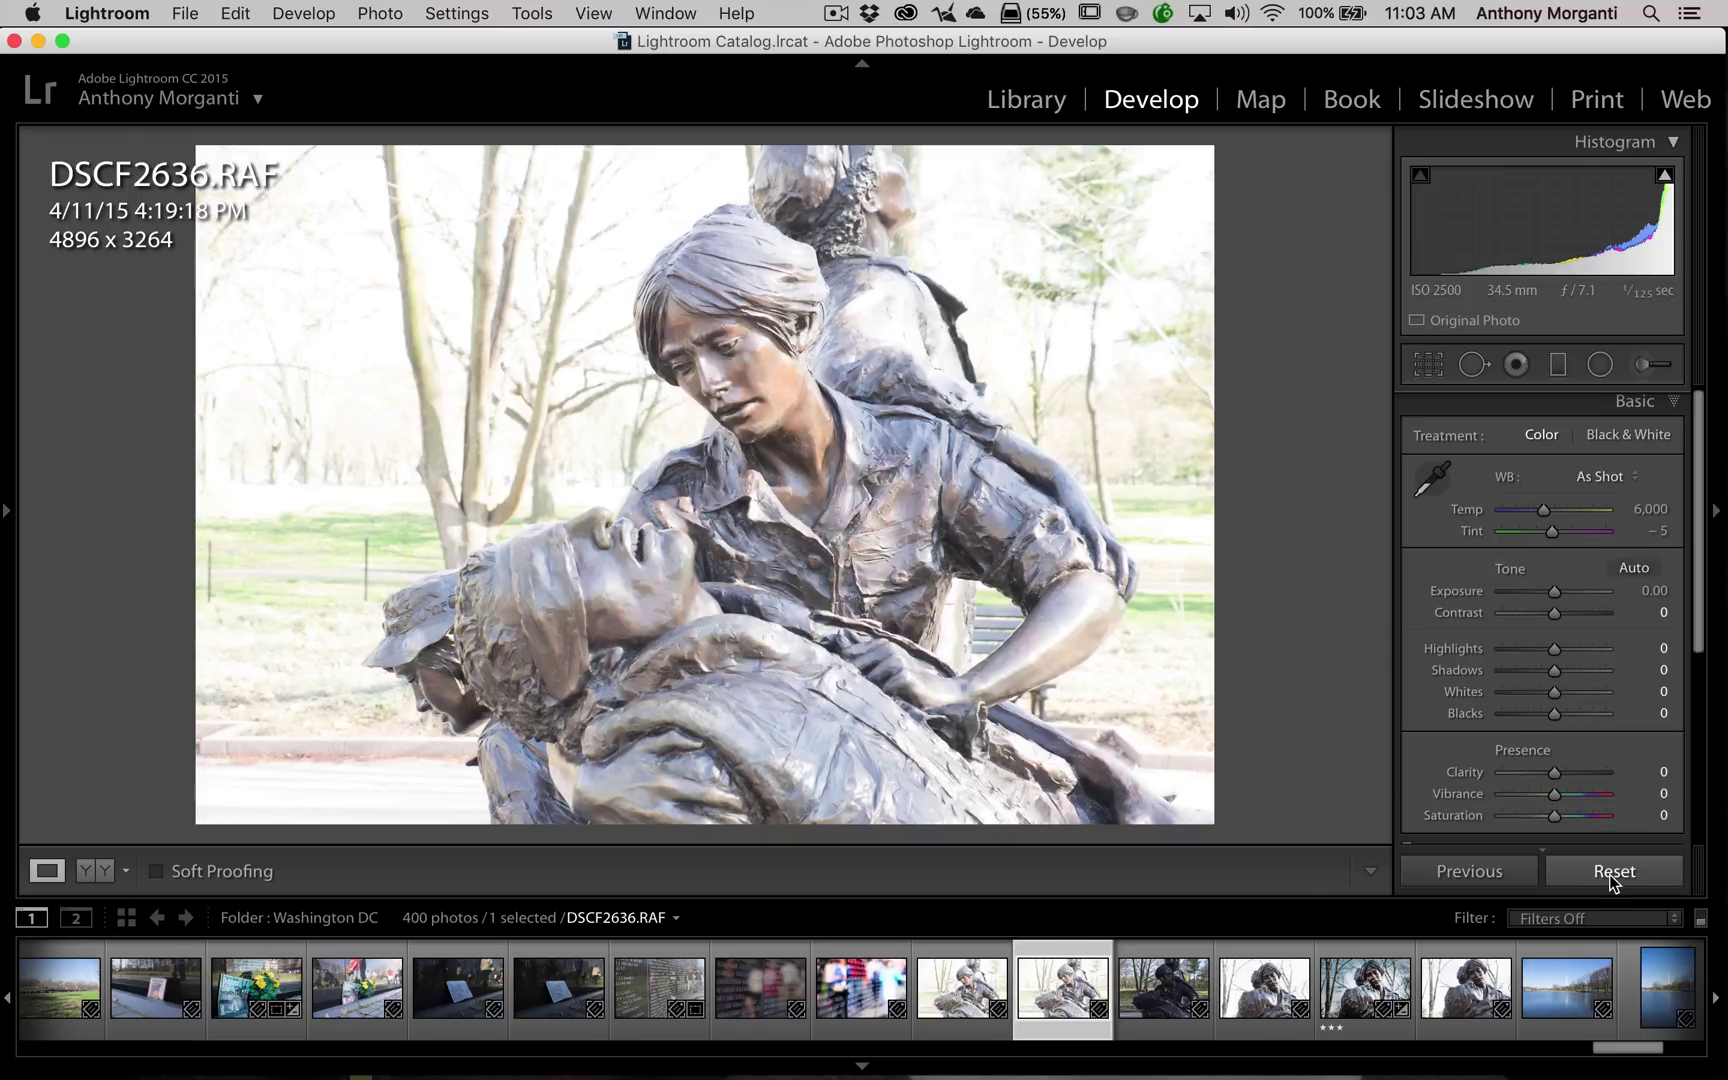
click(1609, 873)
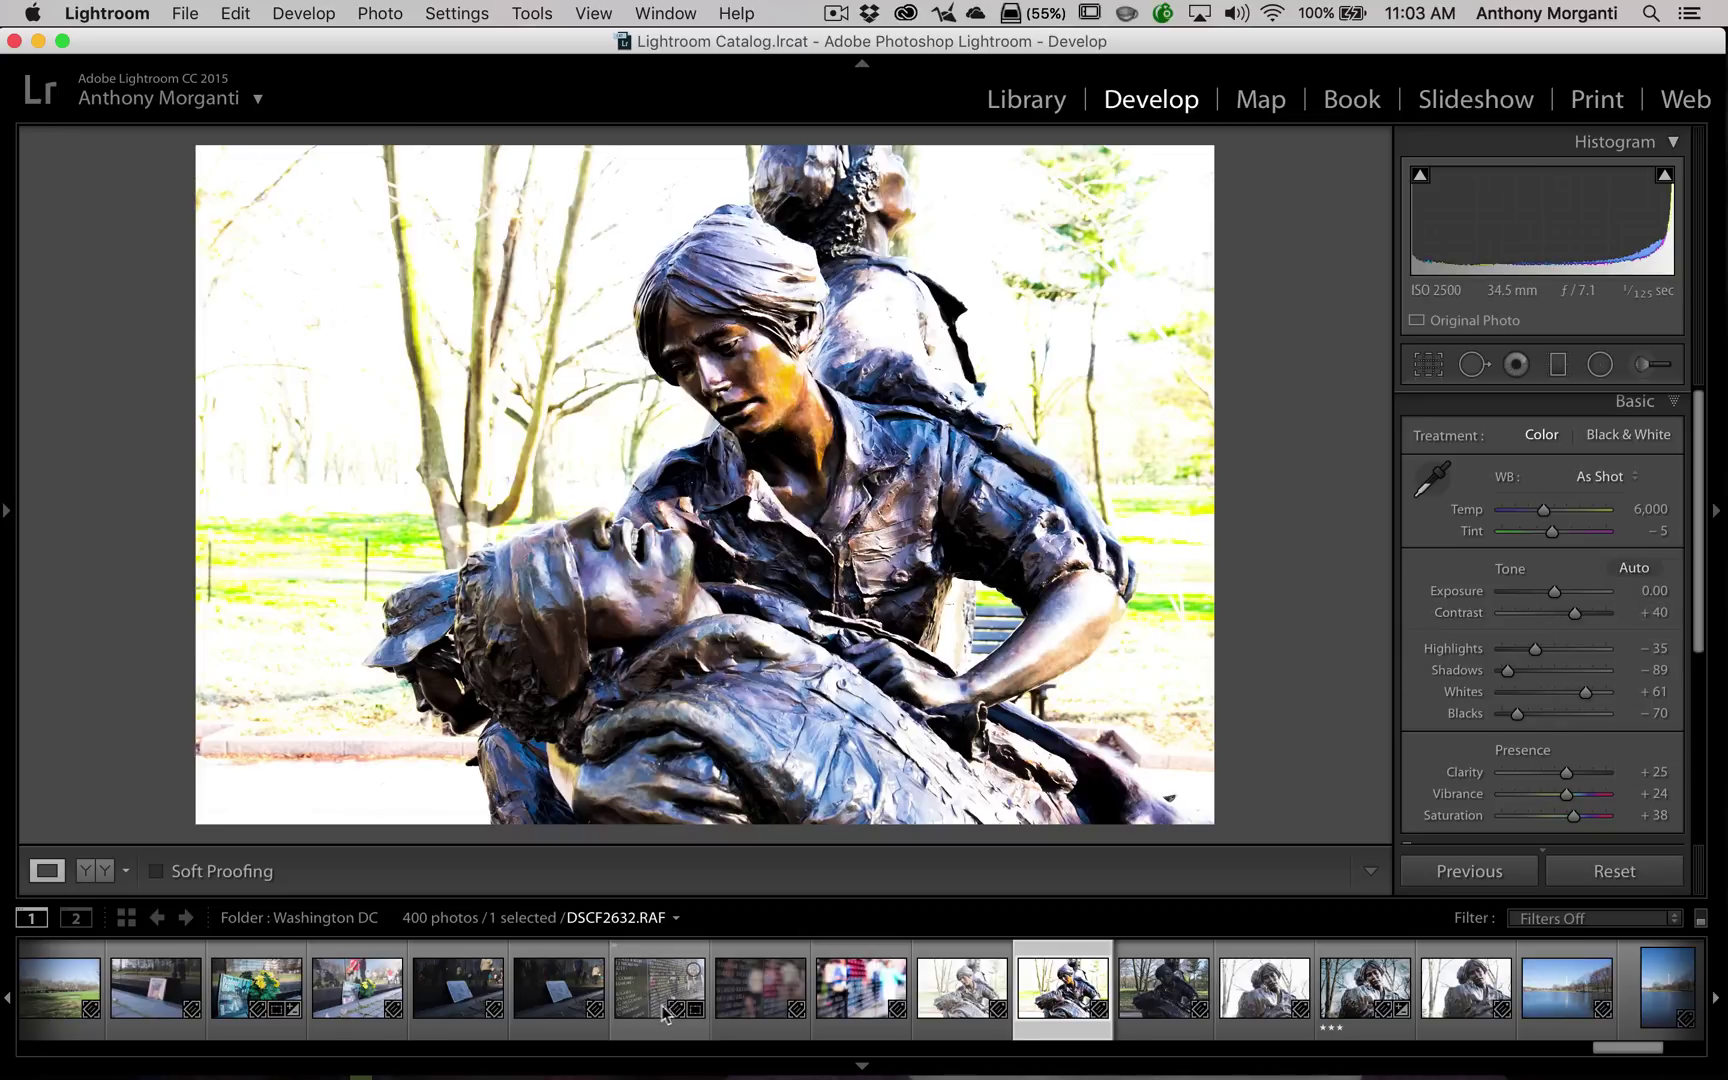
click(765, 987)
click(855, 994)
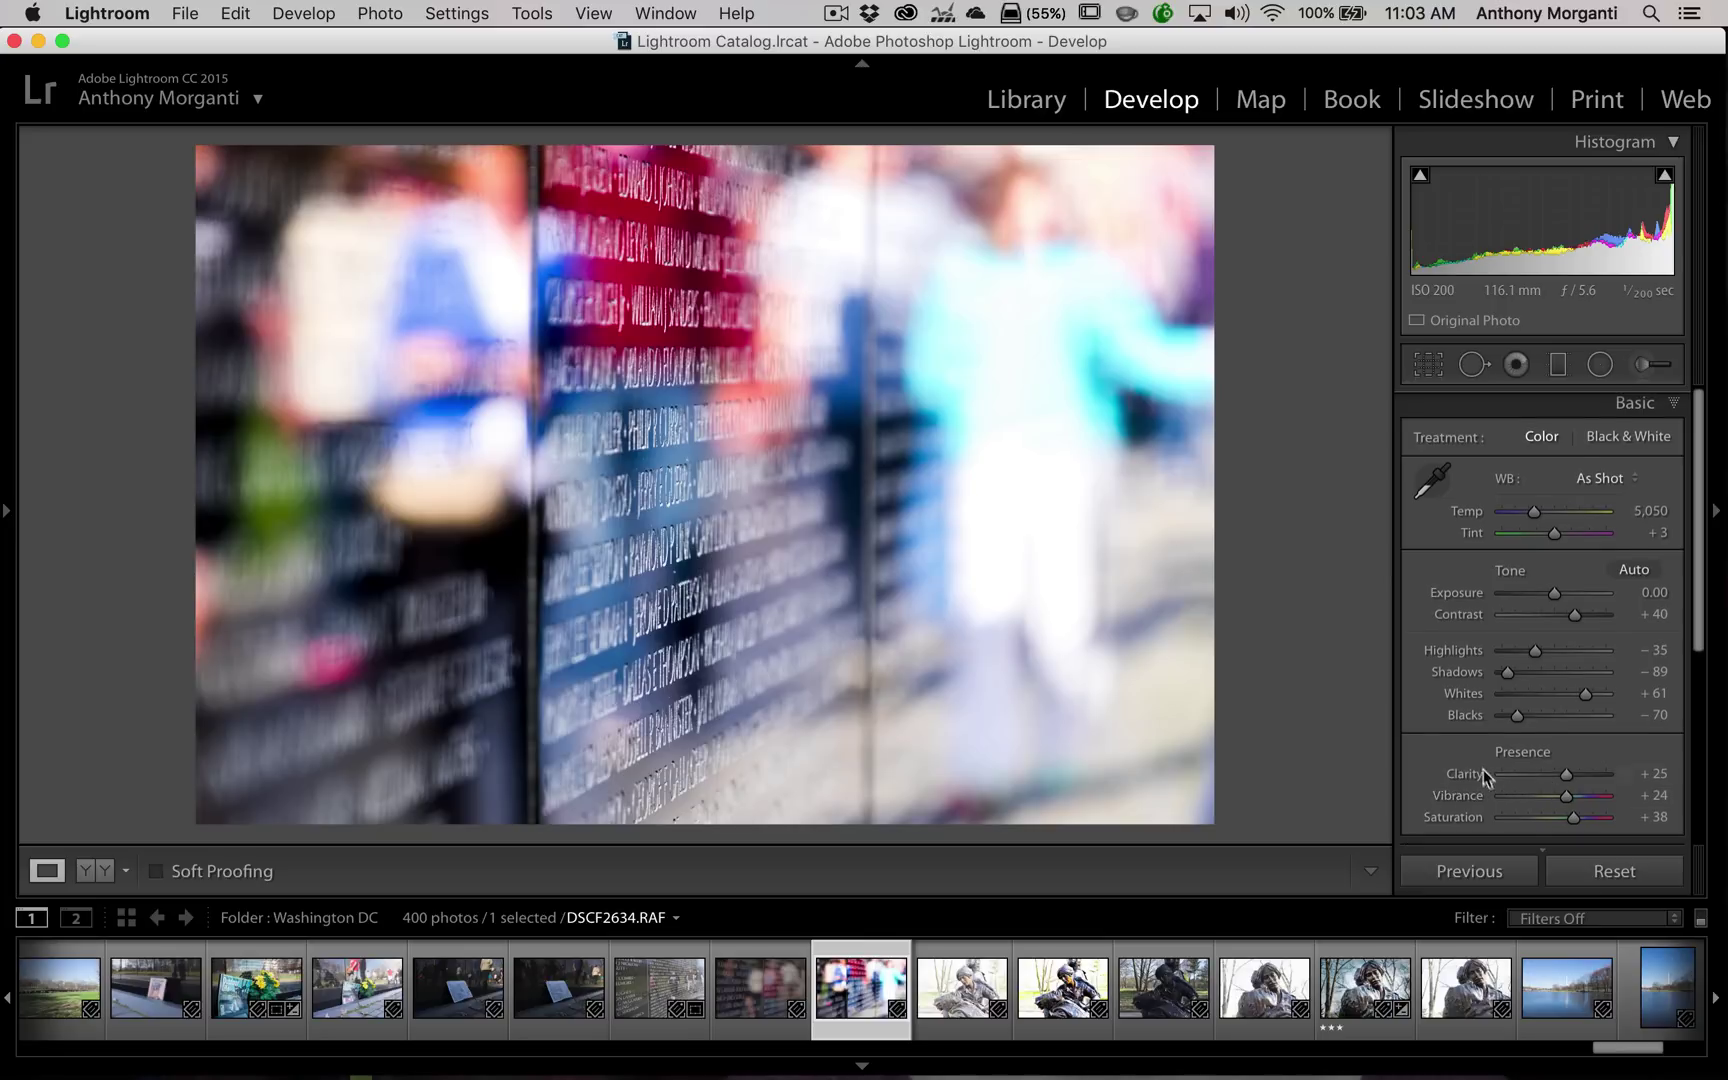
On DSCF2631.RAF, restore Adobe's default develop settings for the Fujifilm X-T1 and reset the photo.
click(538, 998)
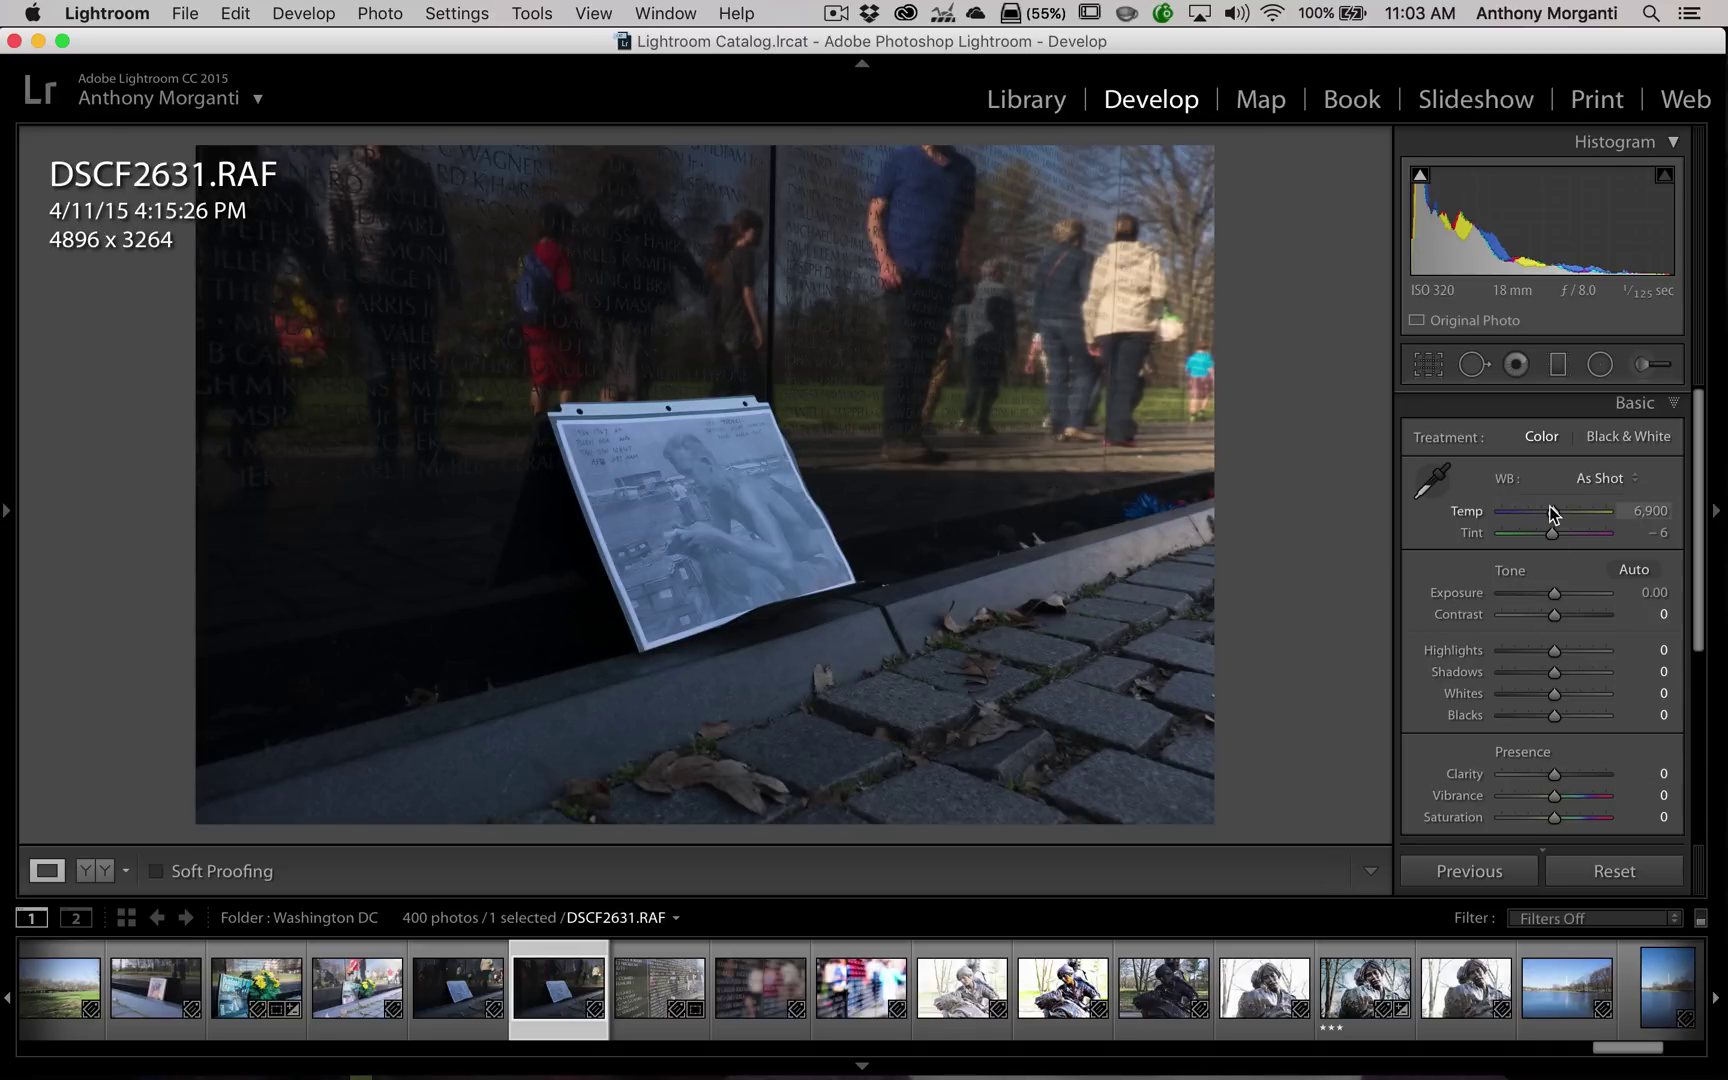
scroll(1550, 508, down, 2)
scroll(1552, 504, up, 1)
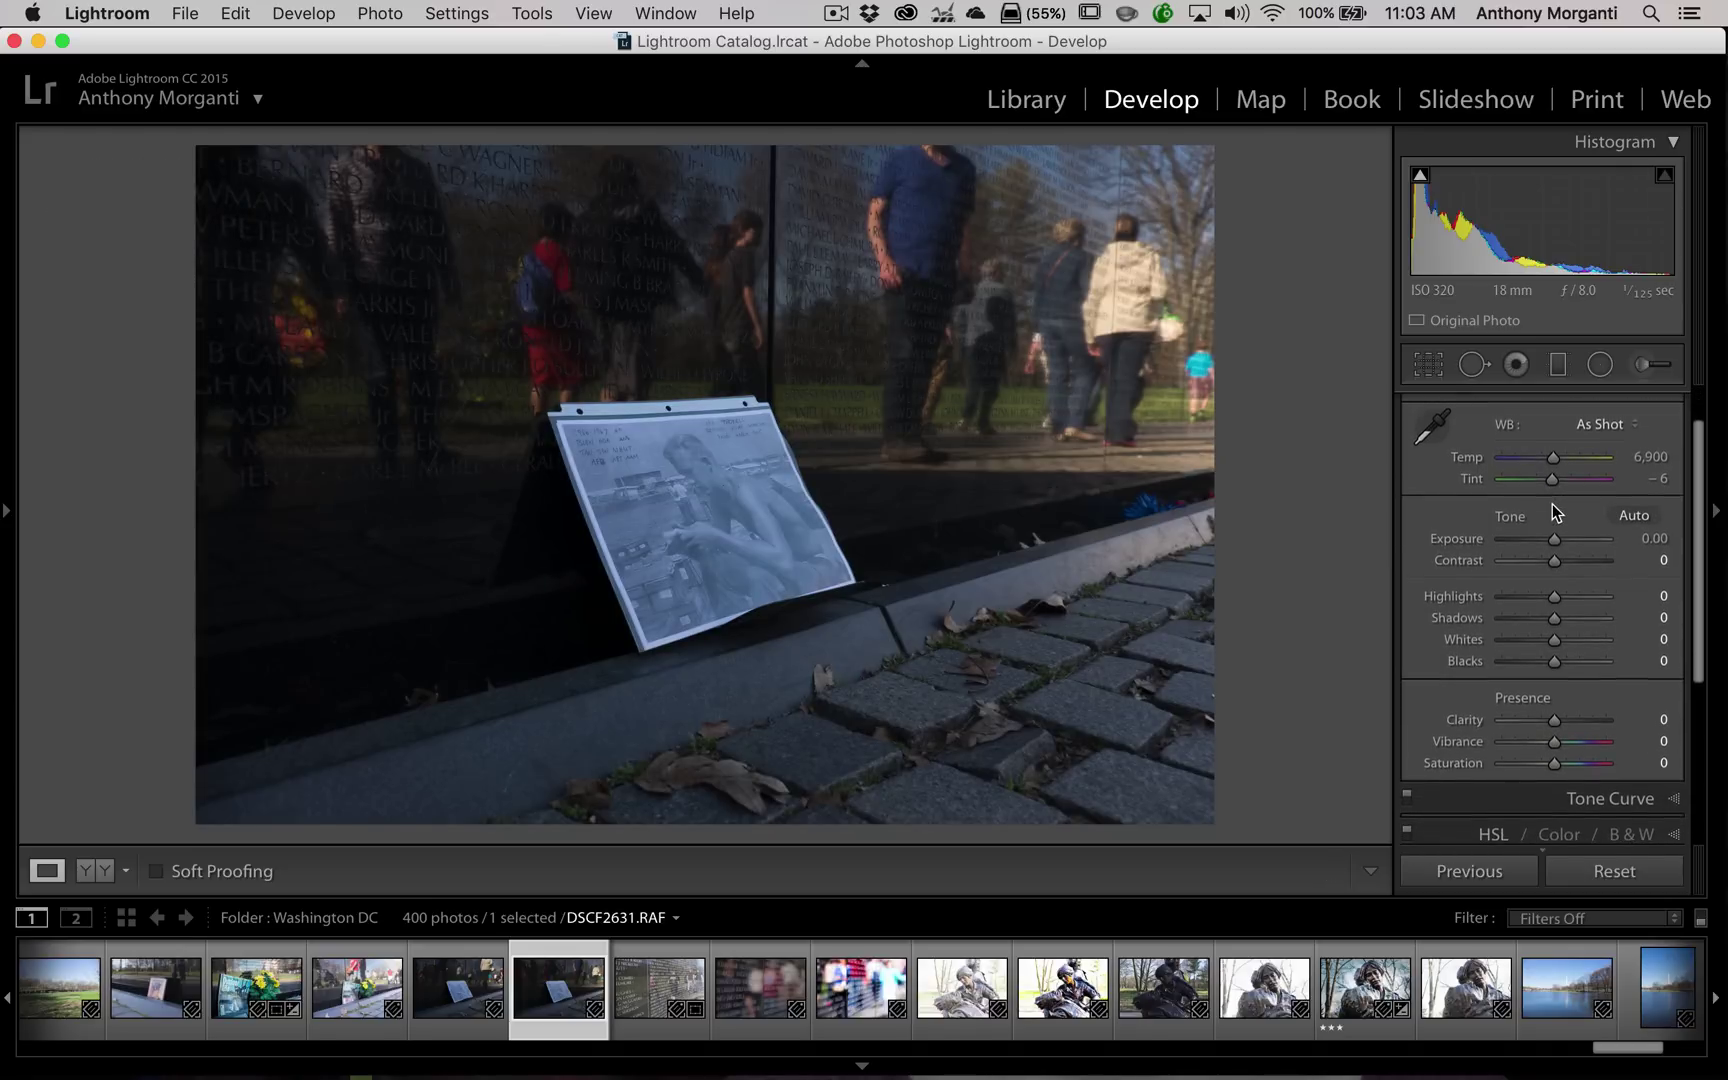
key(alt)
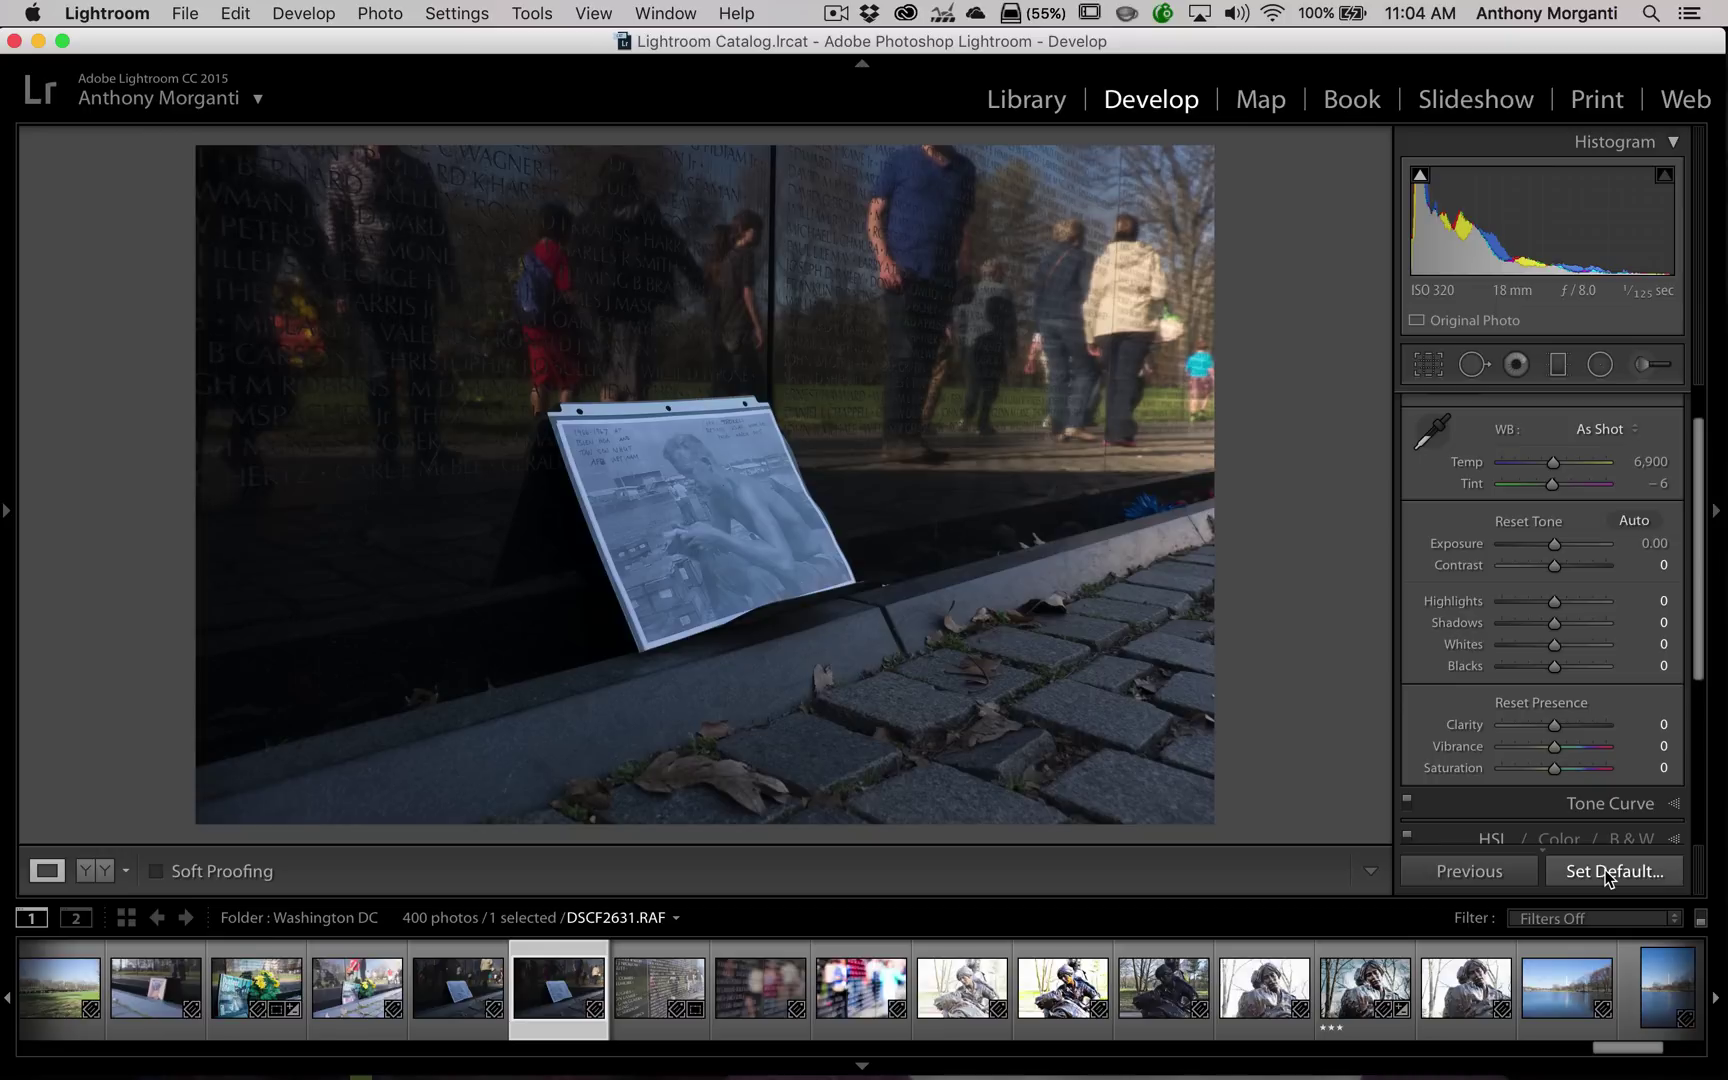
alt+click(1612, 878)
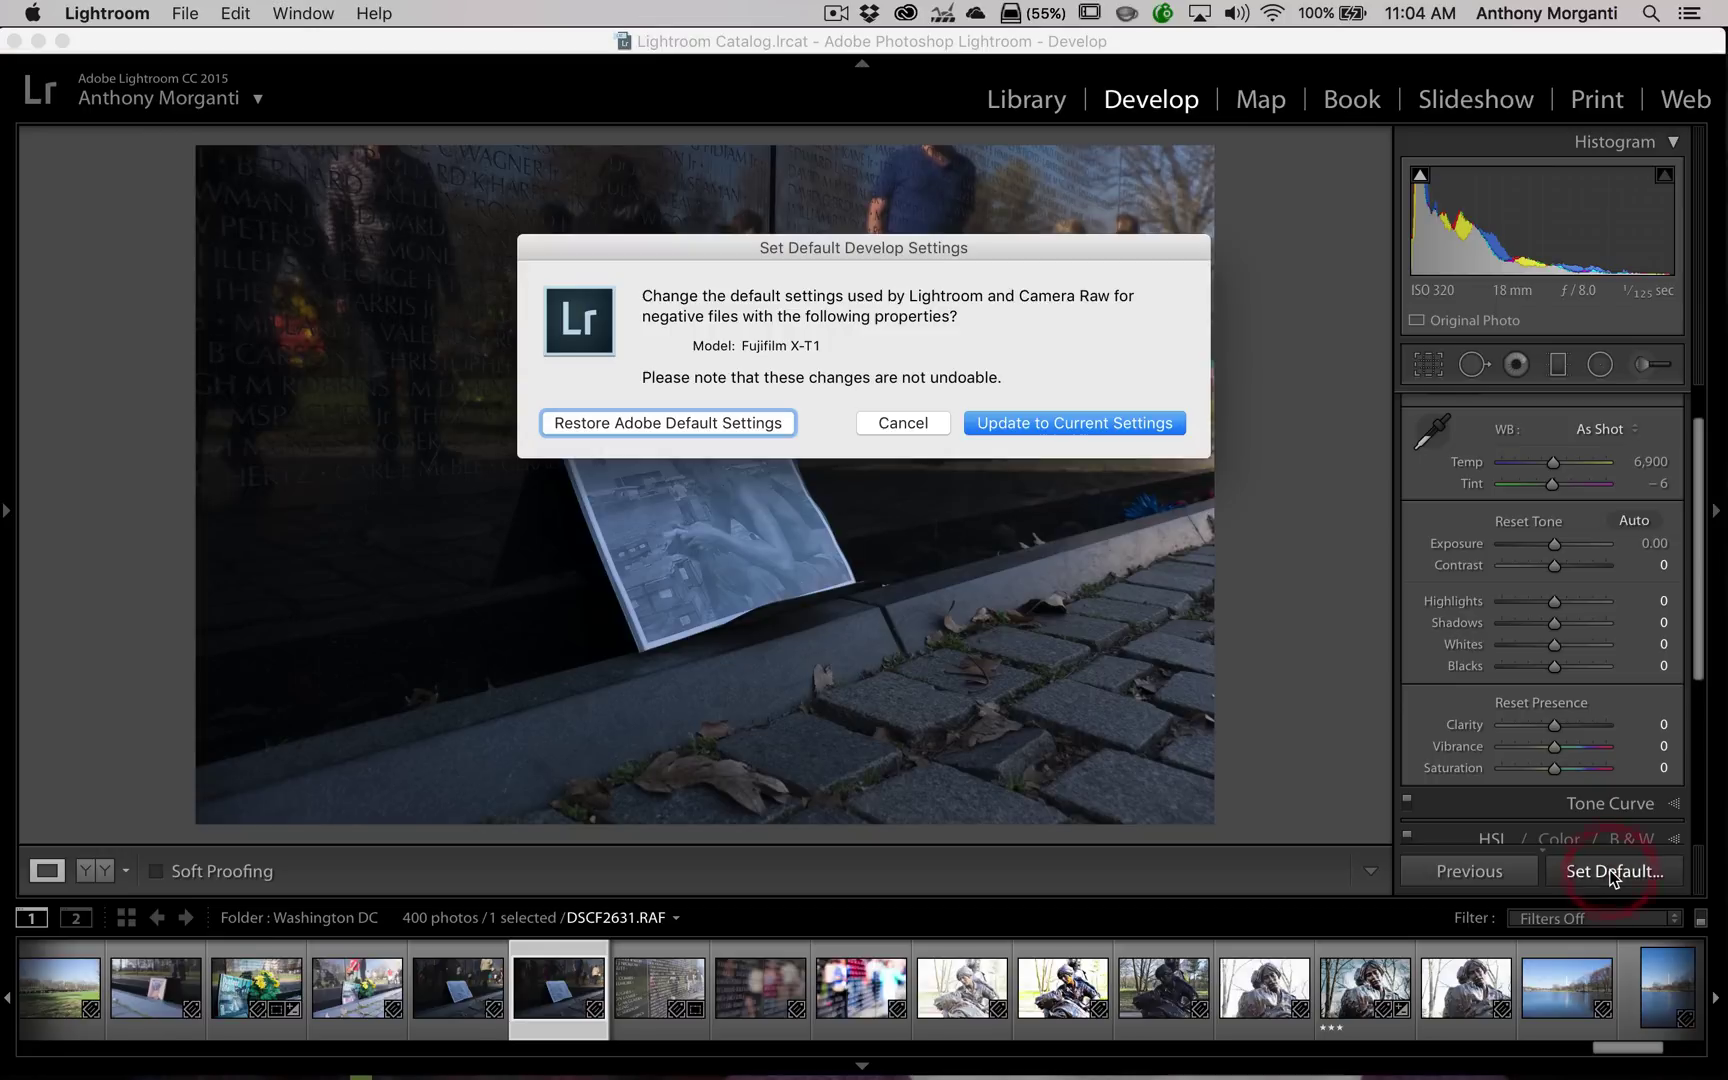
click(728, 423)
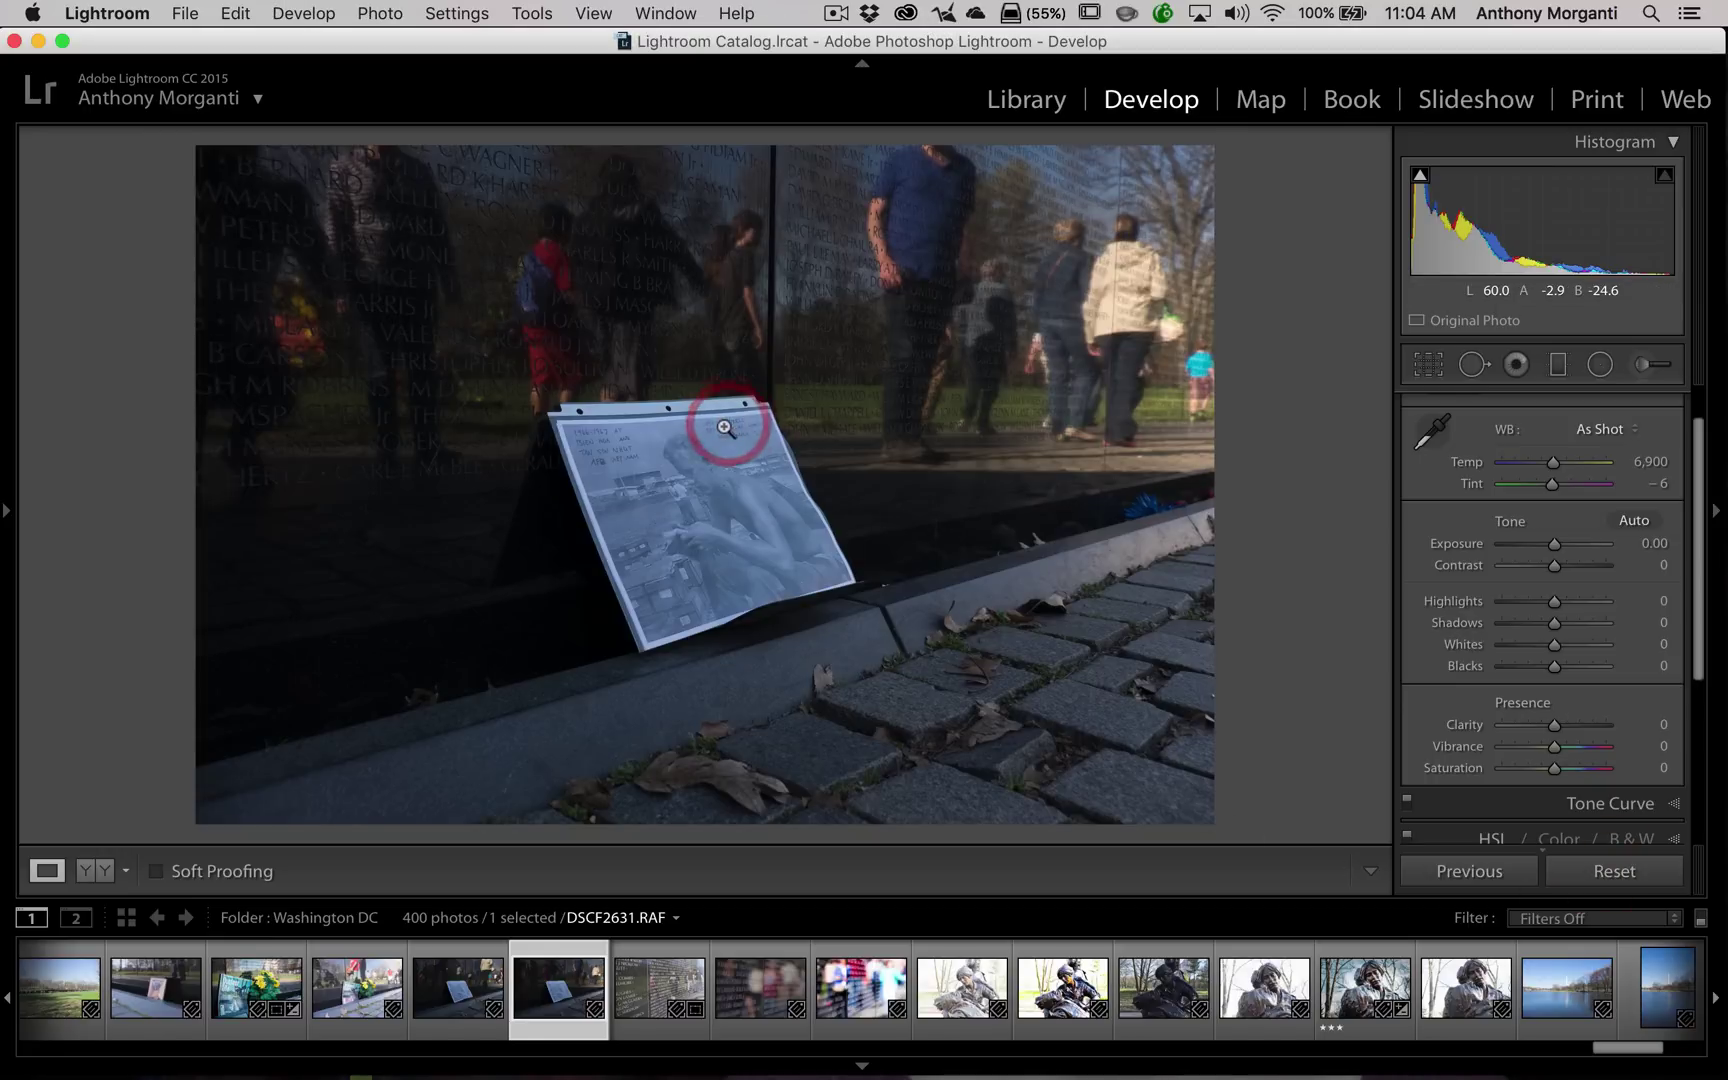
click(1600, 873)
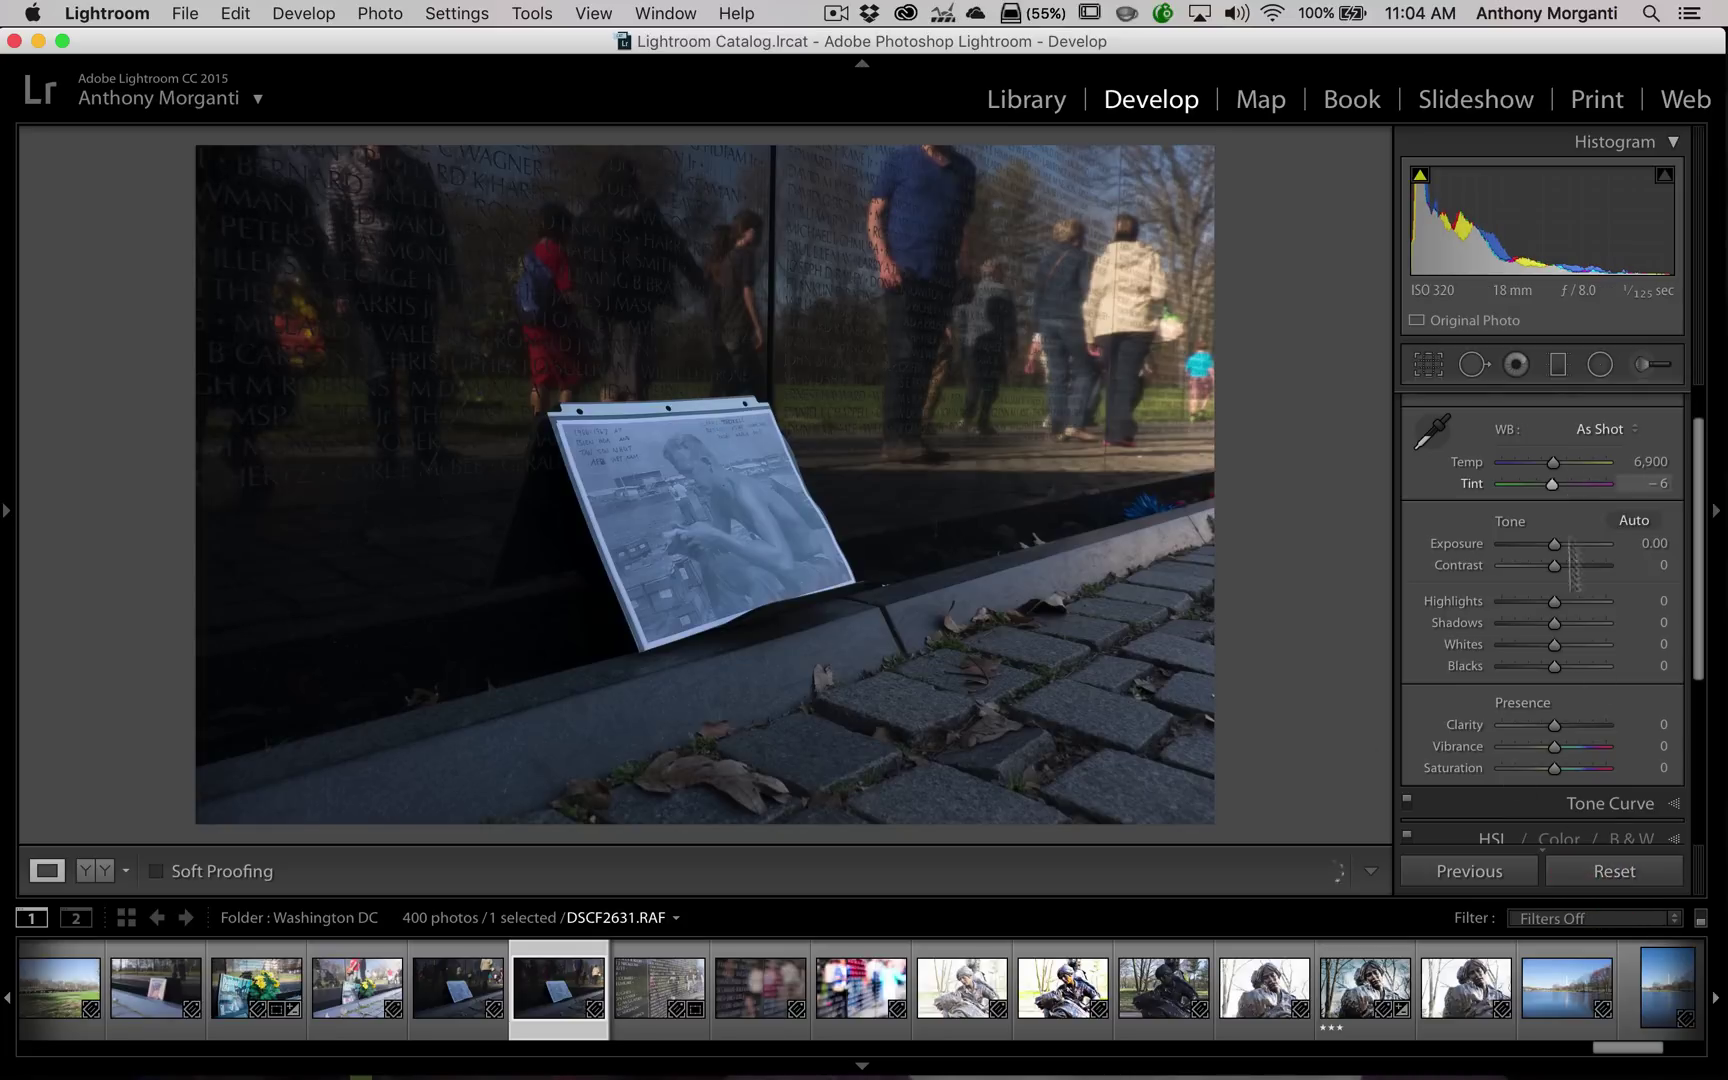
Reset DSCF2634.RAF so its Tone and Presence sliders return to zero.
click(668, 986)
click(753, 976)
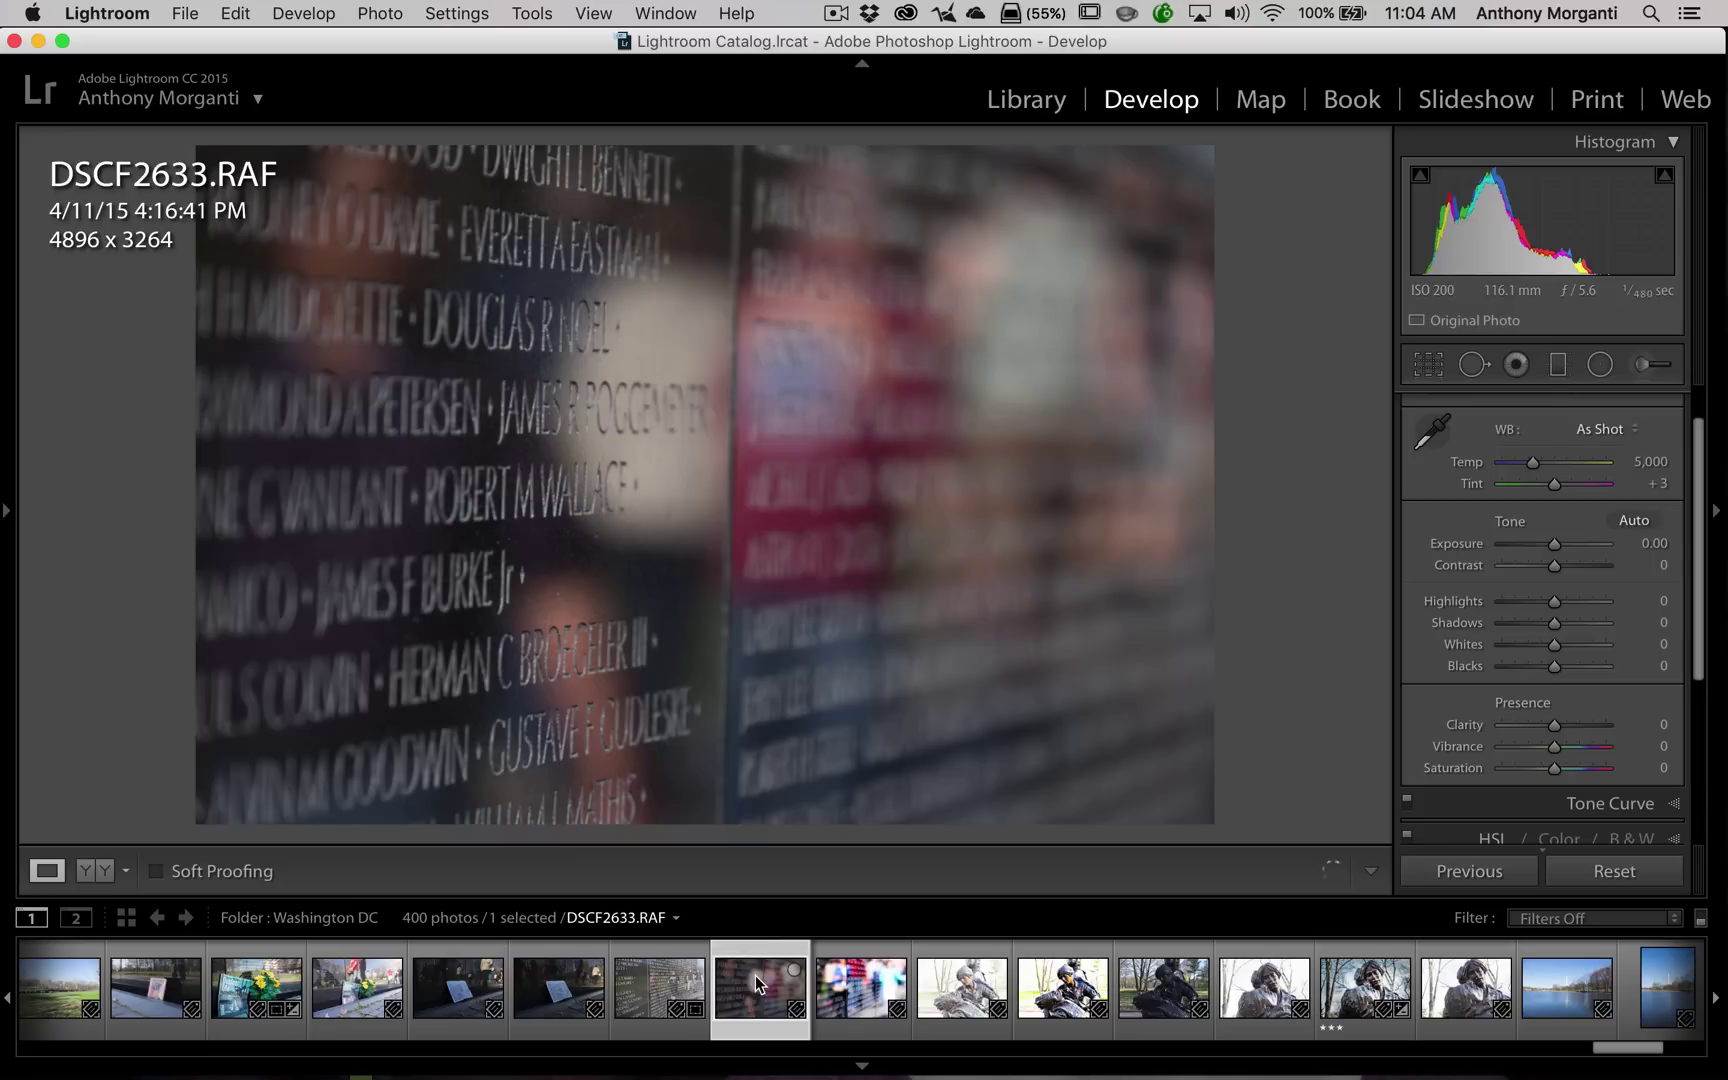
click(838, 975)
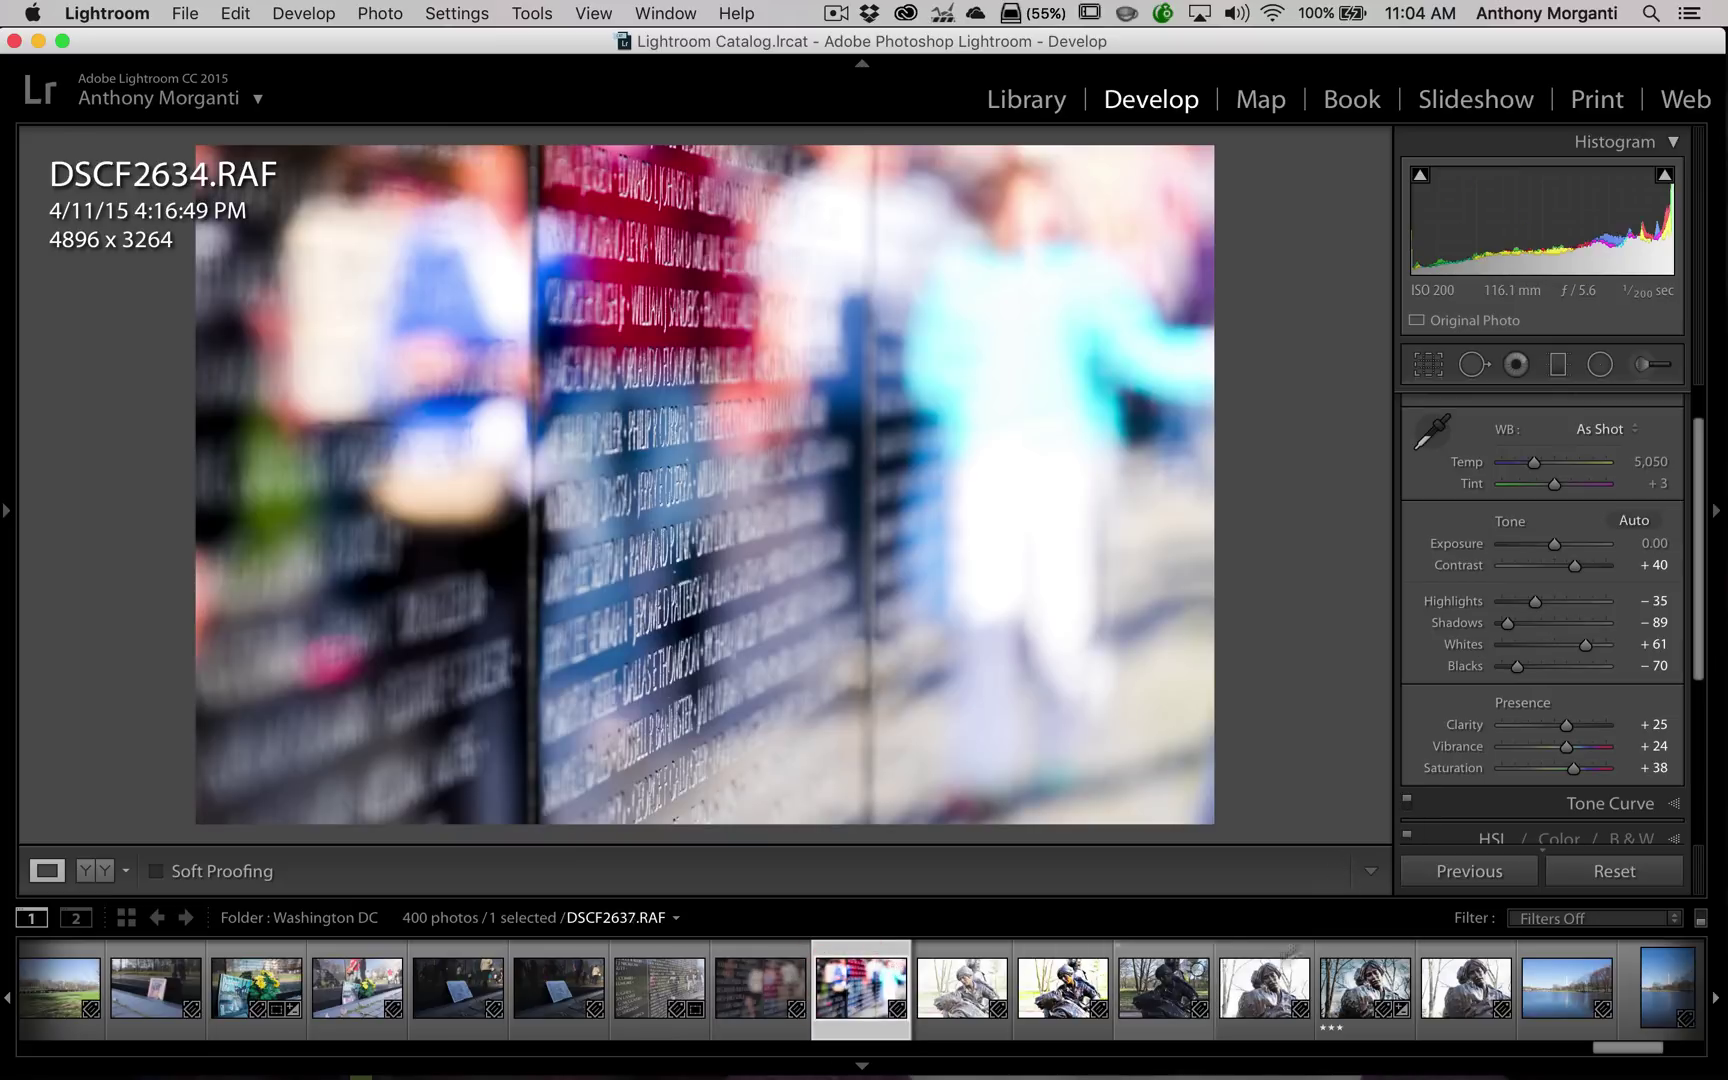
click(1608, 872)
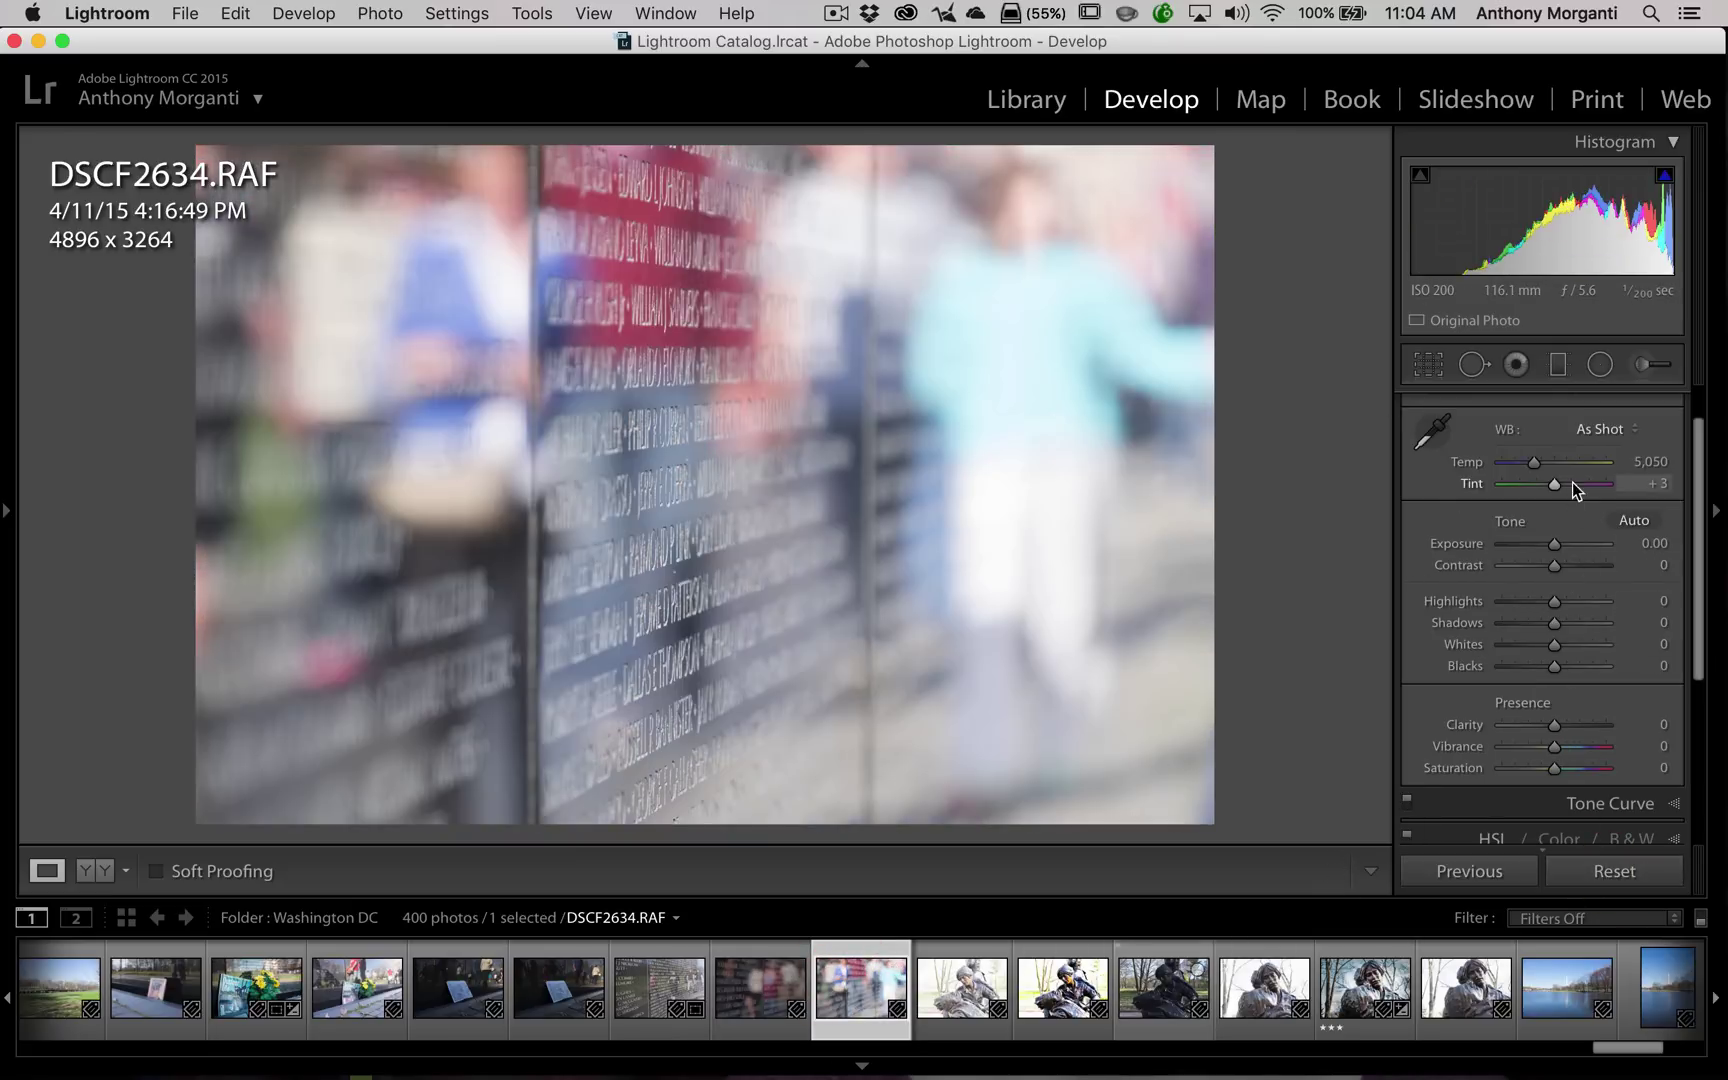